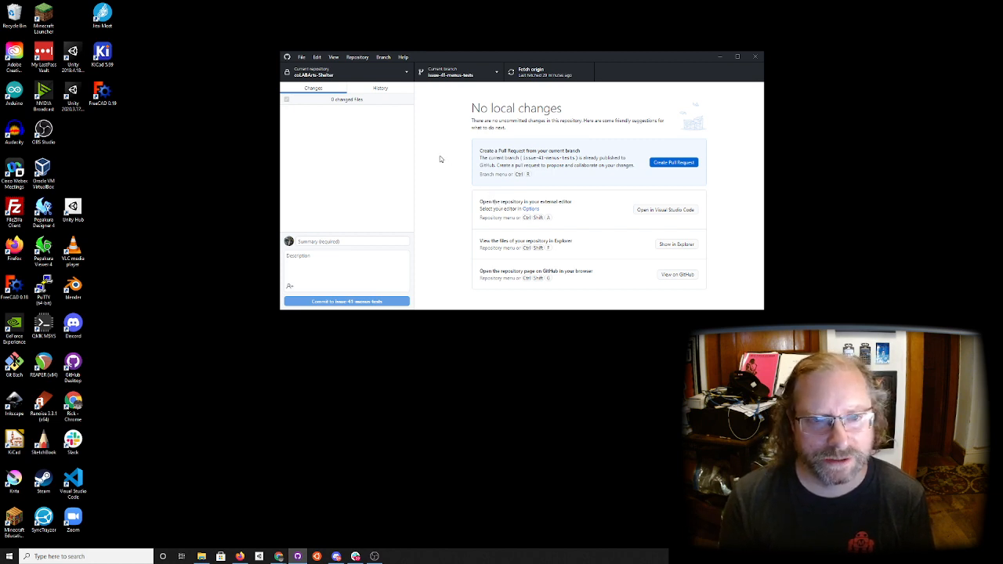
Check the existing repositories in the repository list and the projects shown in Unity Hub
click(336, 76)
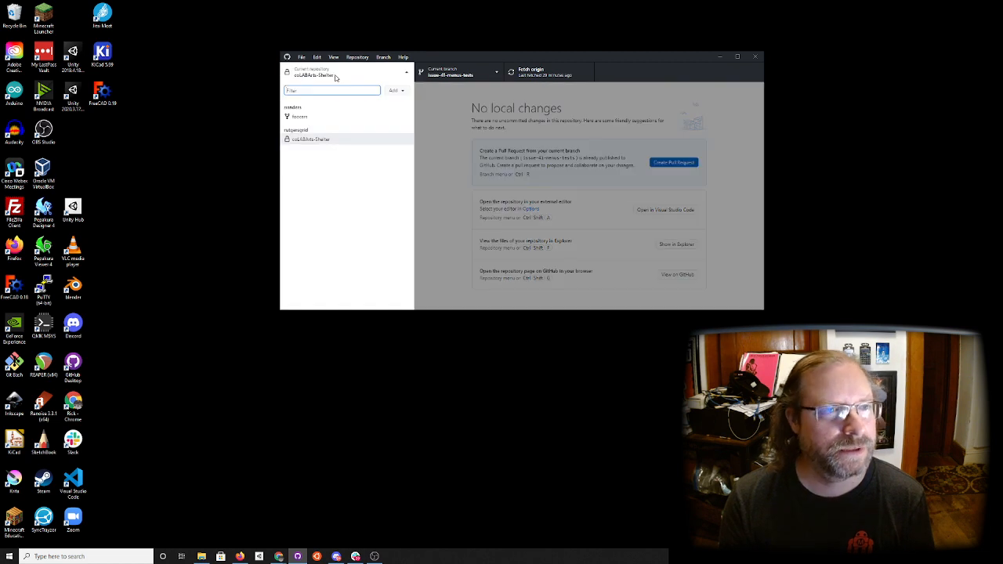
click(442, 189)
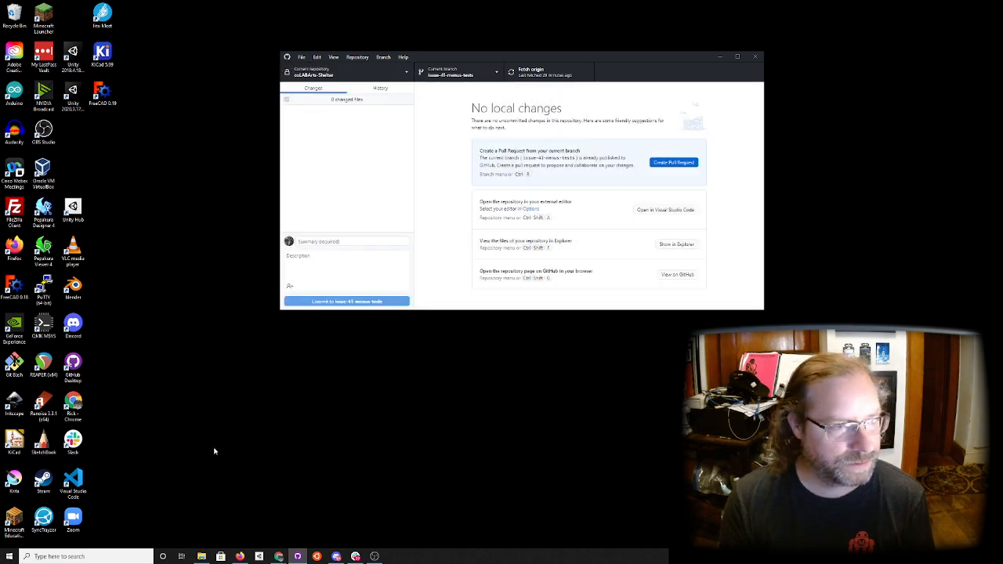
double_click(73, 210)
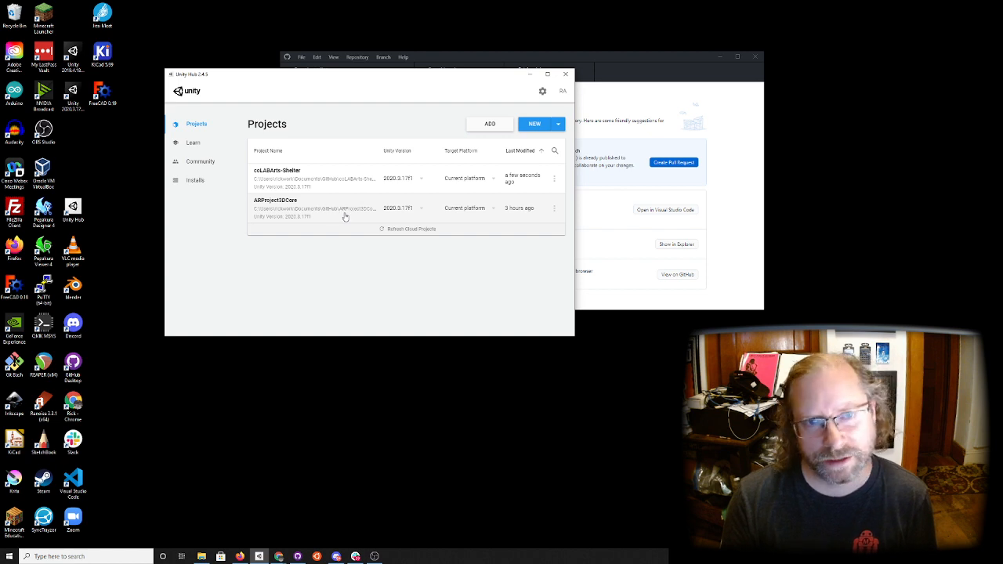
click(531, 76)
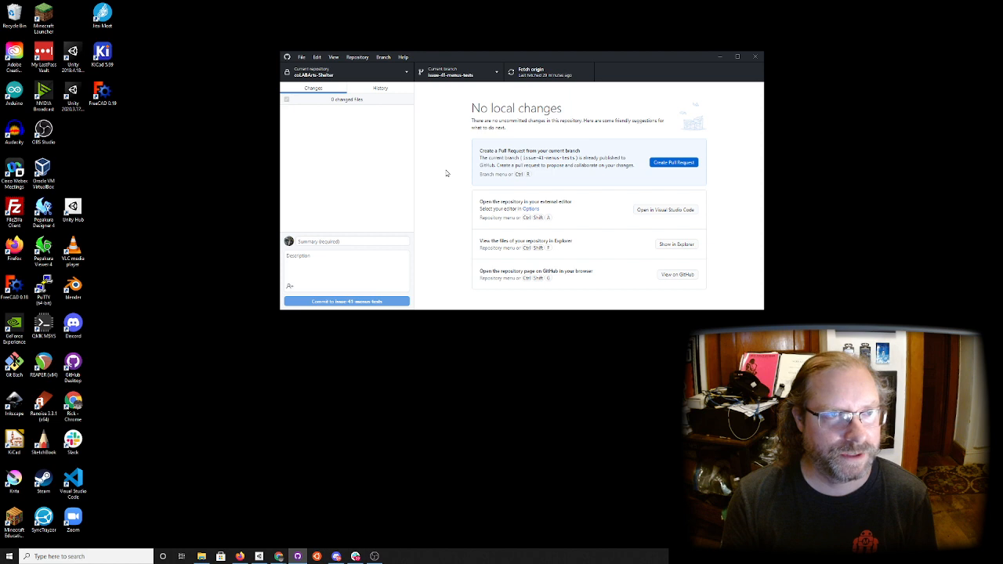
click(302, 58)
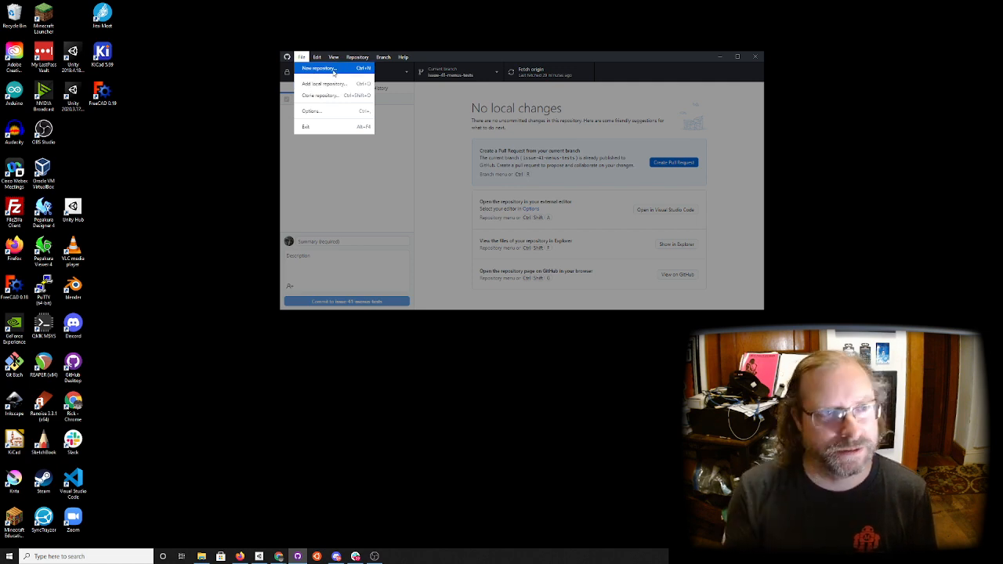
click(334, 71)
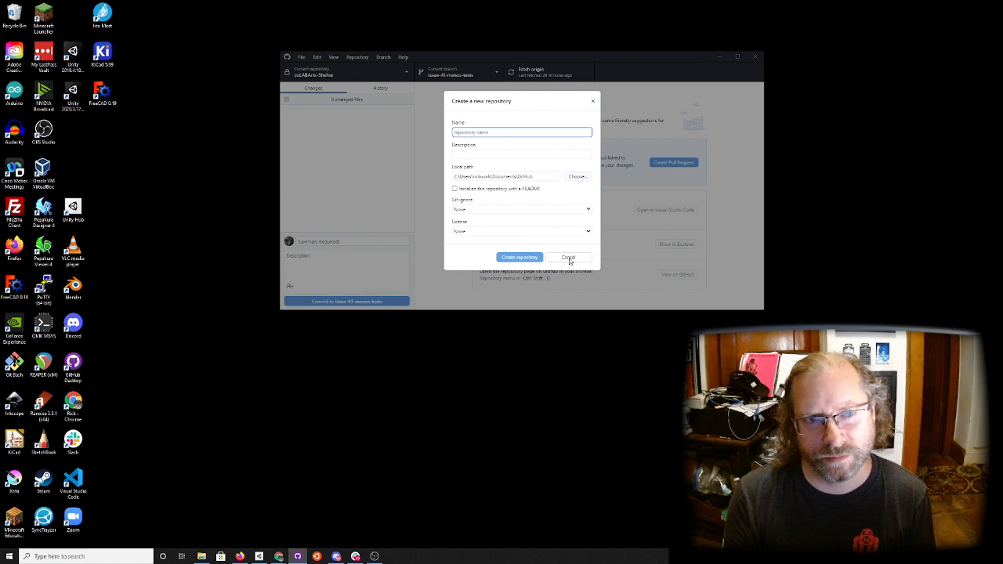
click(569, 257)
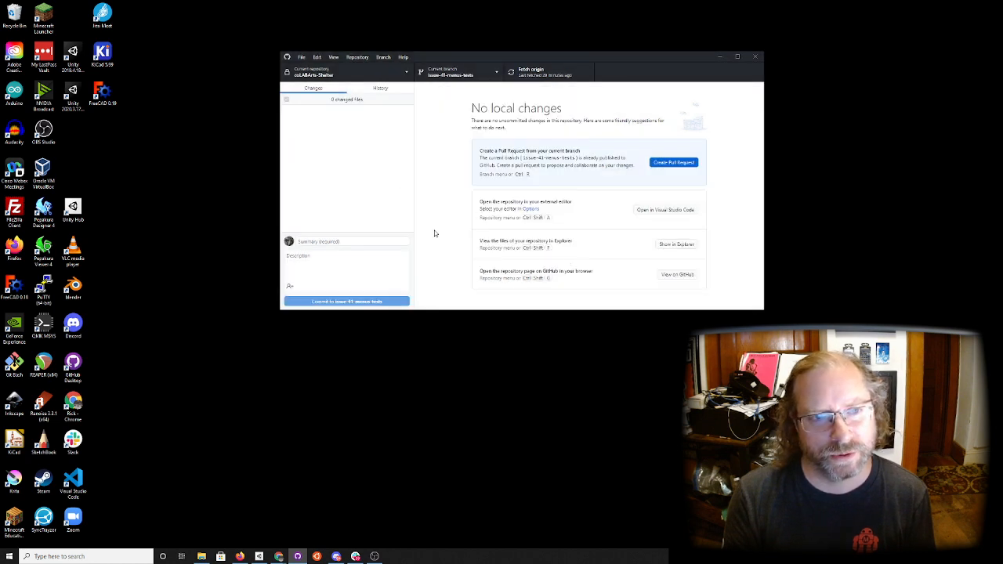
Choose the ARProject3DCore folder in Documents\GitHub as the local repository to add
click(299, 58)
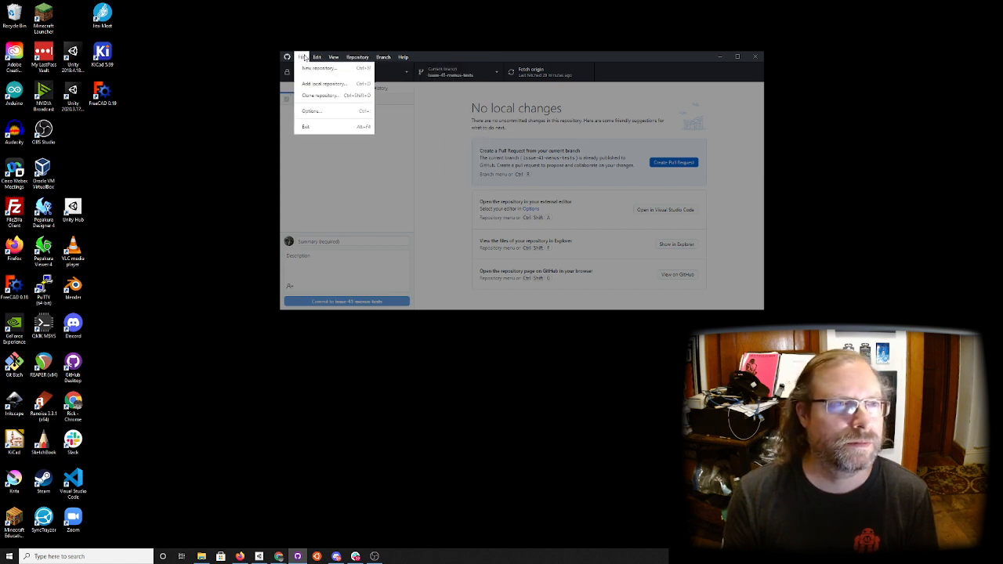
click(335, 84)
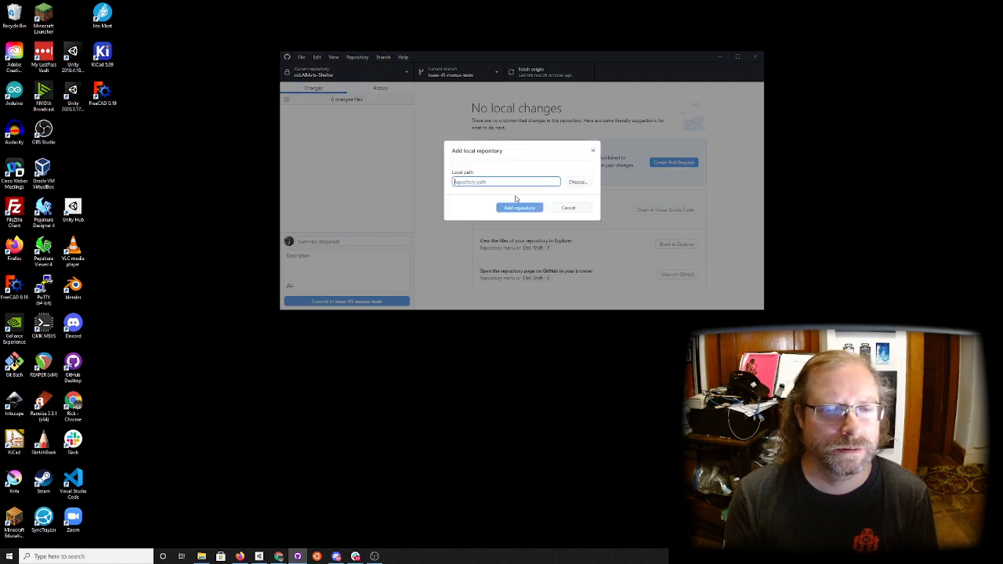
click(578, 182)
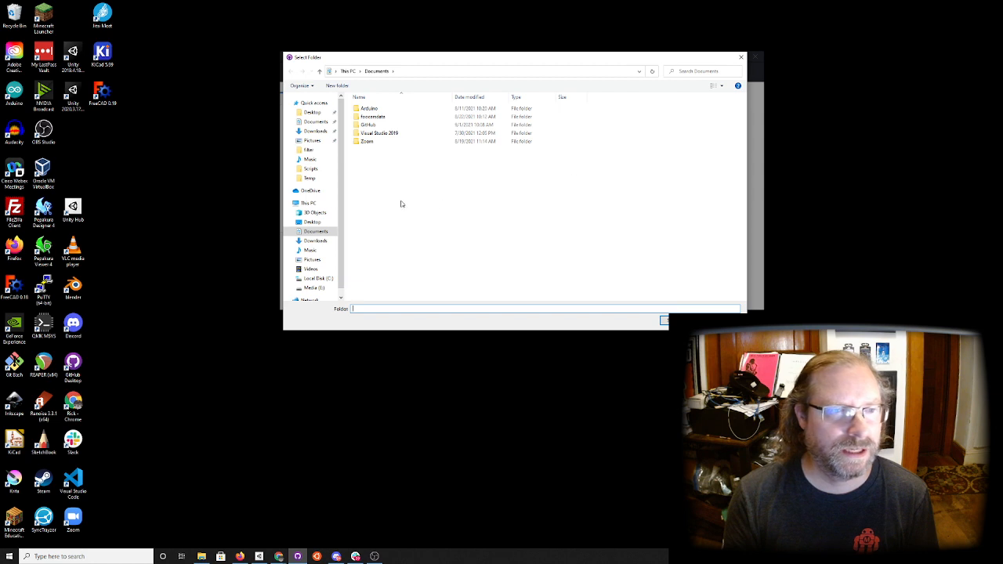
double_click(369, 125)
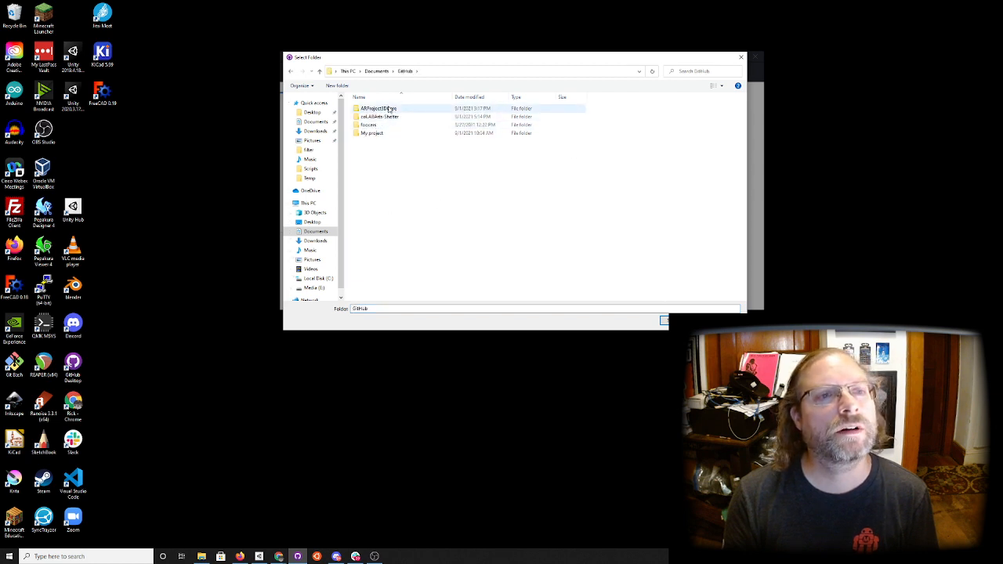
double_click(388, 108)
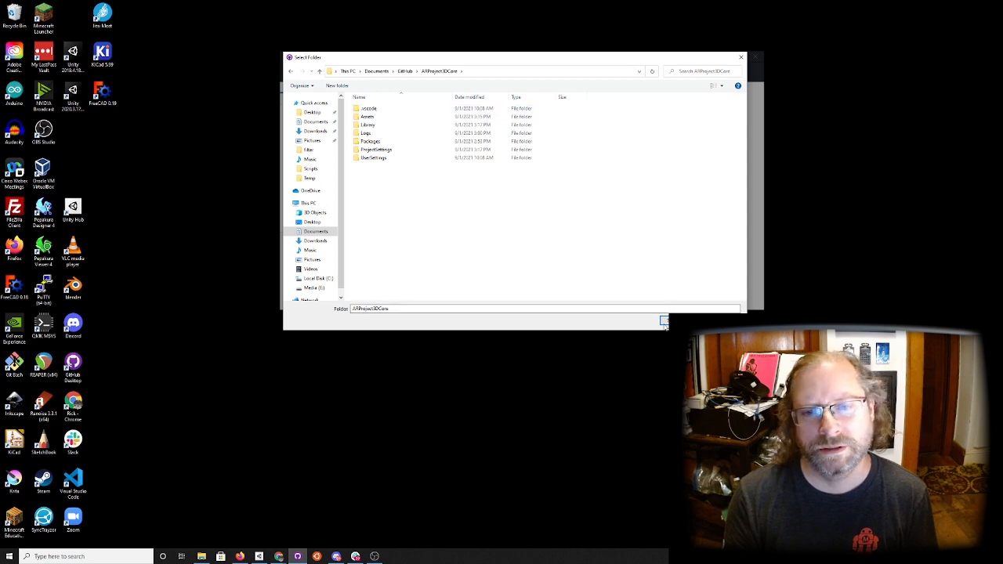
click(665, 322)
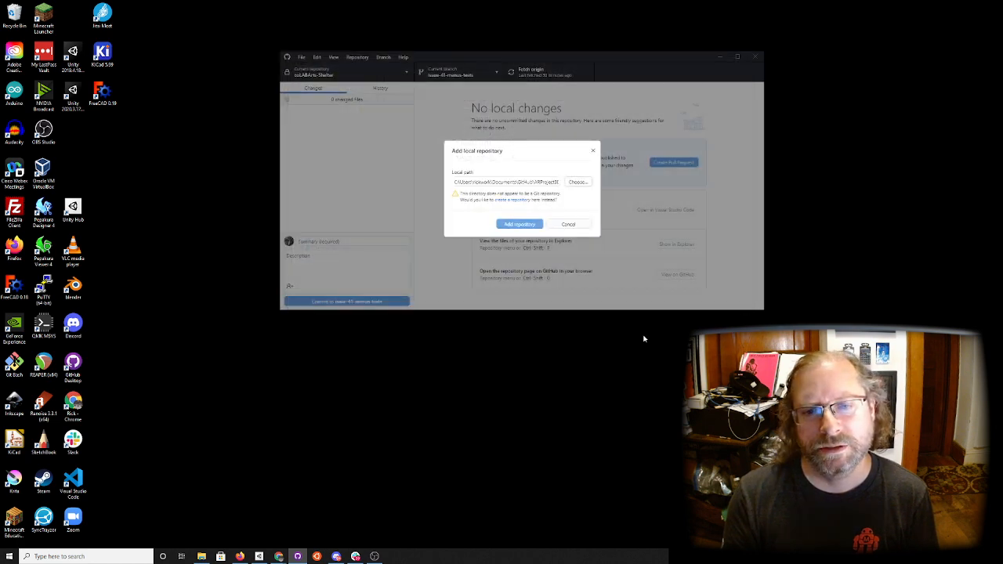
Set up a new repository in that folder with a README, the Unity git ignore and Apache License 2.0
click(525, 202)
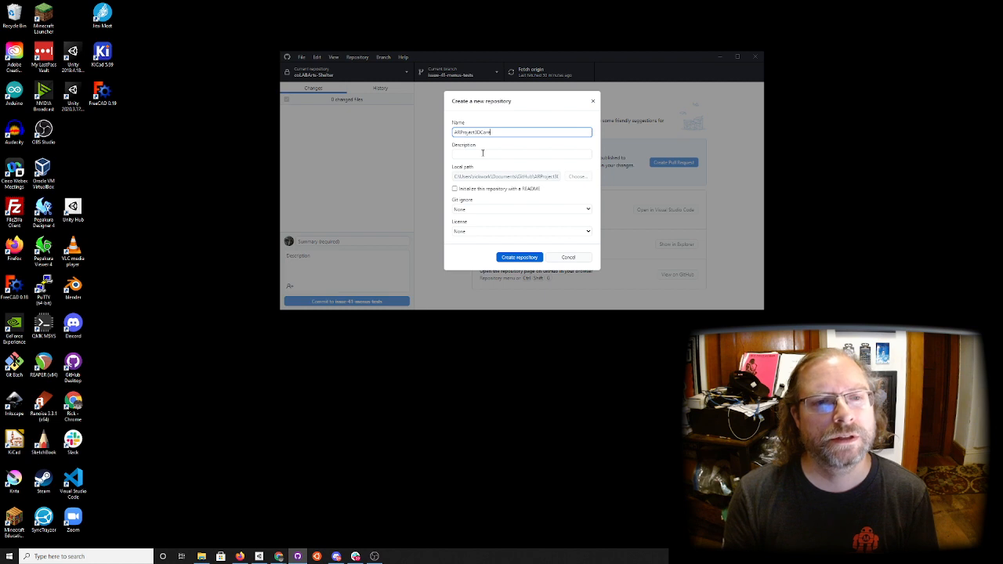
click(455, 189)
click(477, 211)
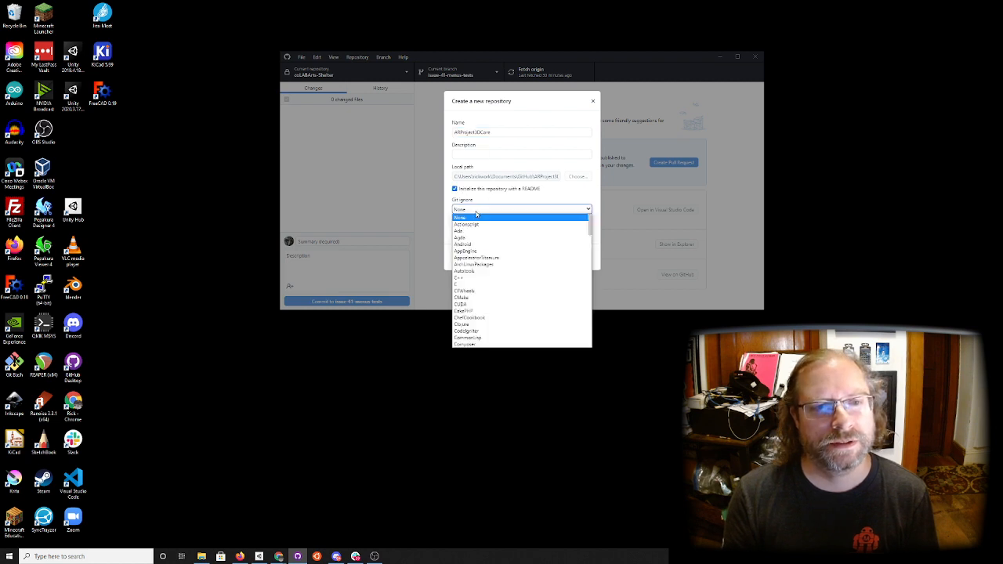
text(unity)
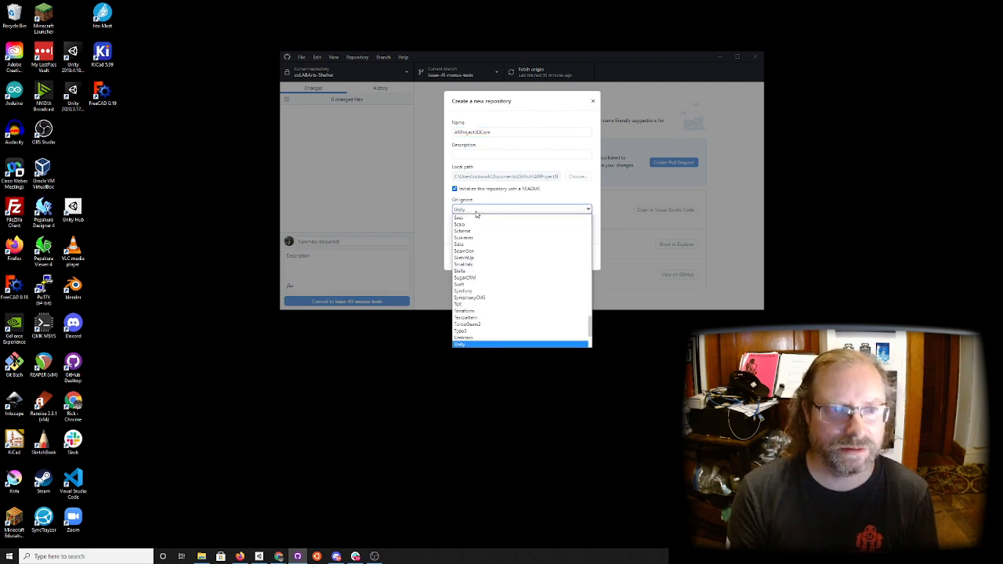
key(Return)
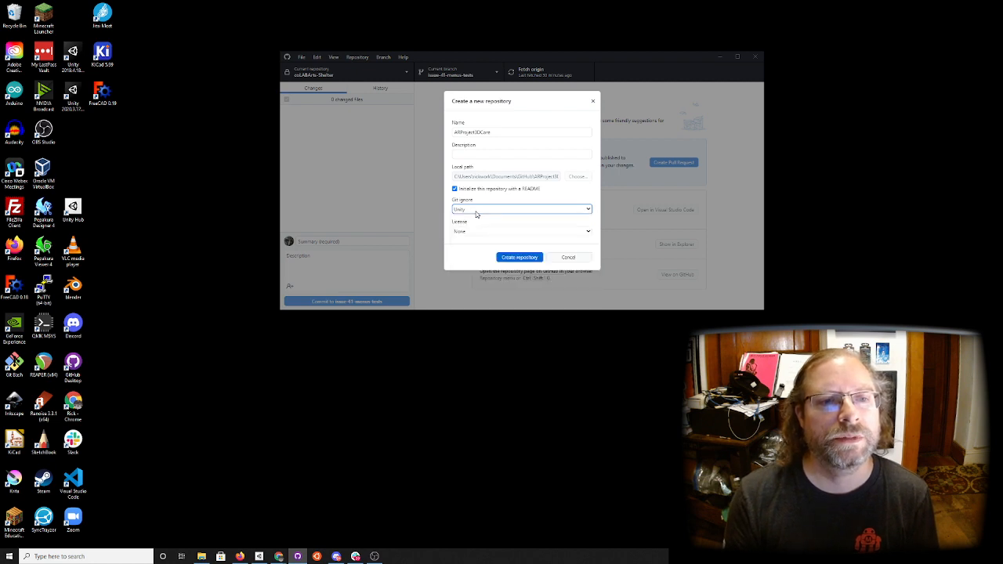
click(477, 231)
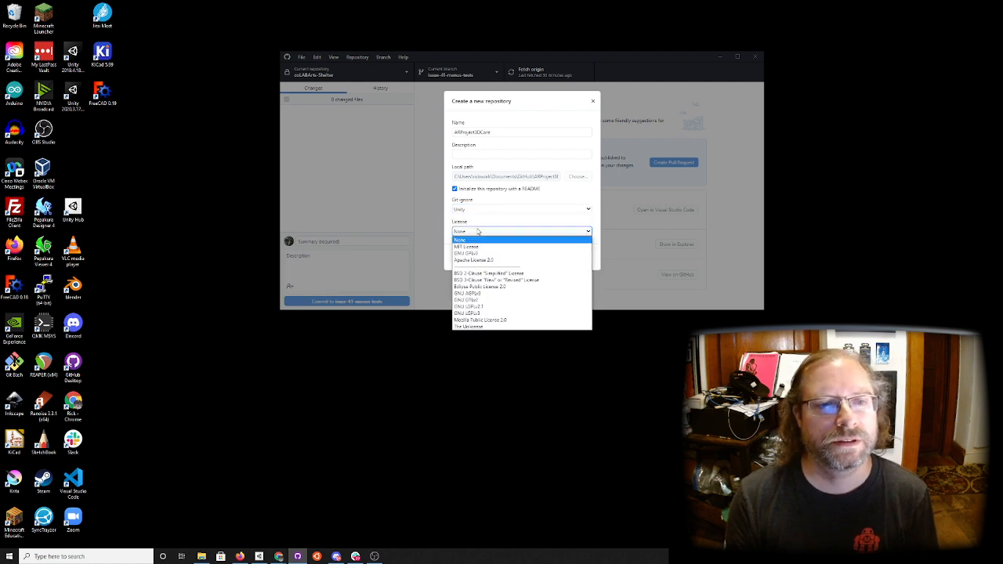
click(487, 261)
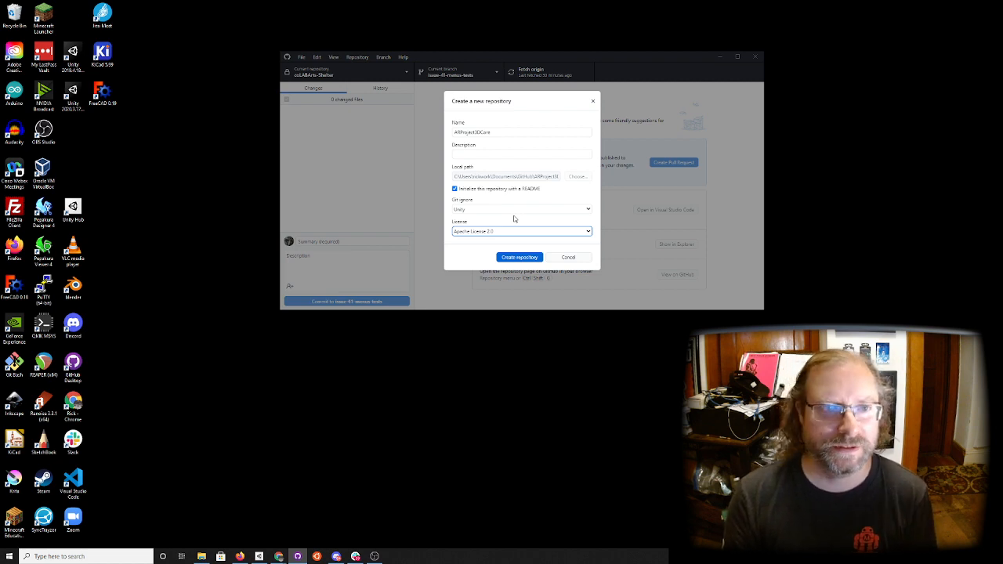
Create the repository with the description "Hello XR" and initialize Git LFS for it
click(476, 156)
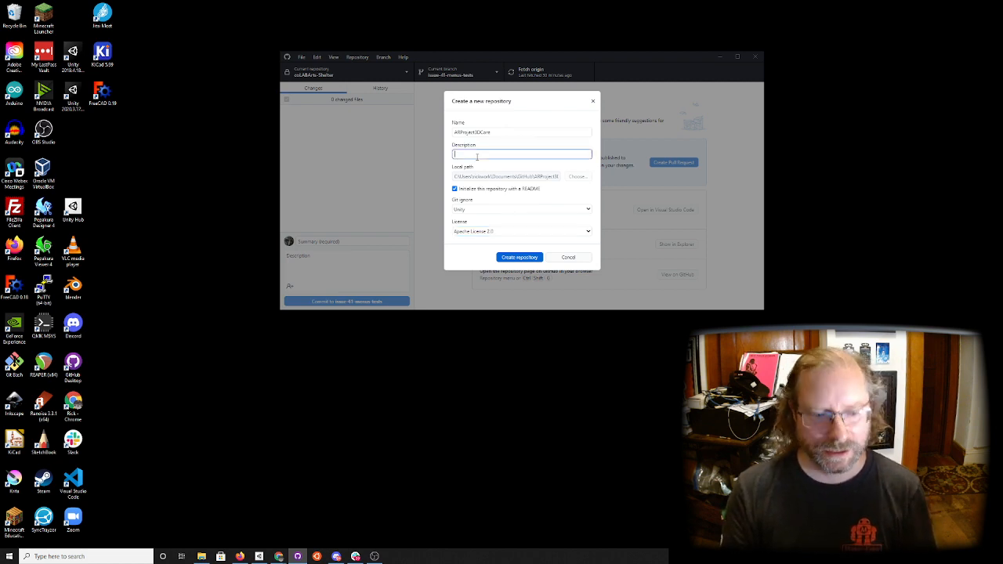
text(Inllo)
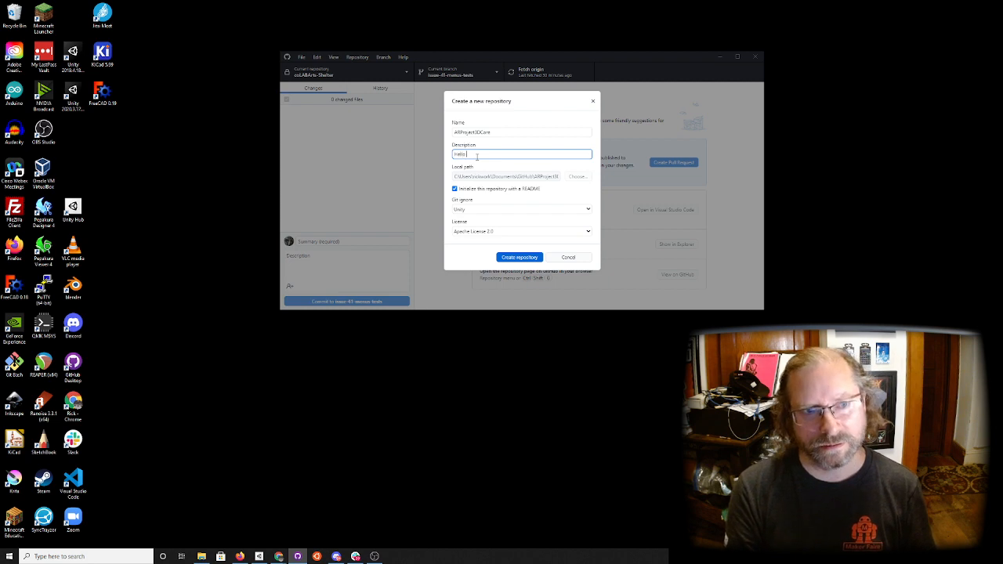
text( XR)
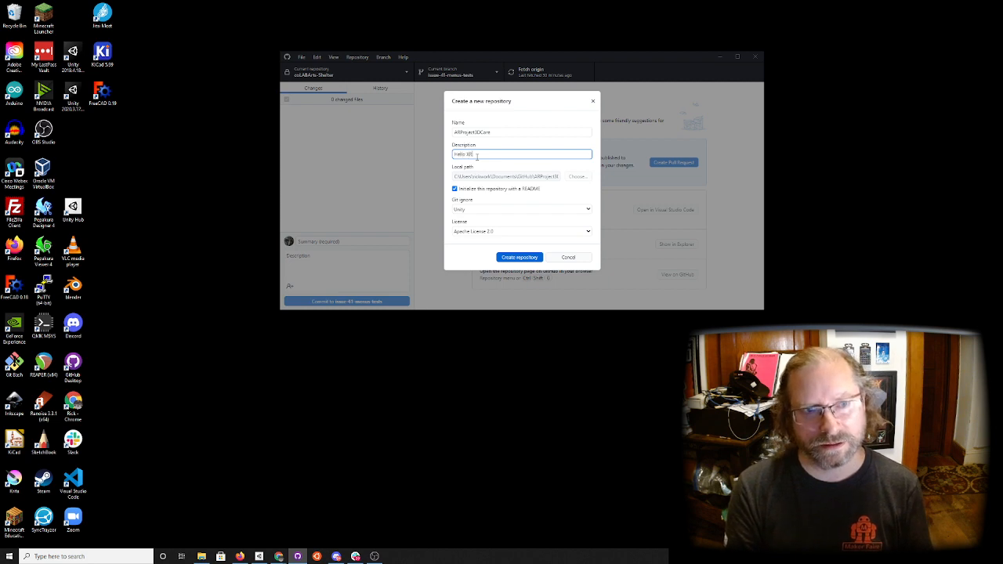
click(533, 258)
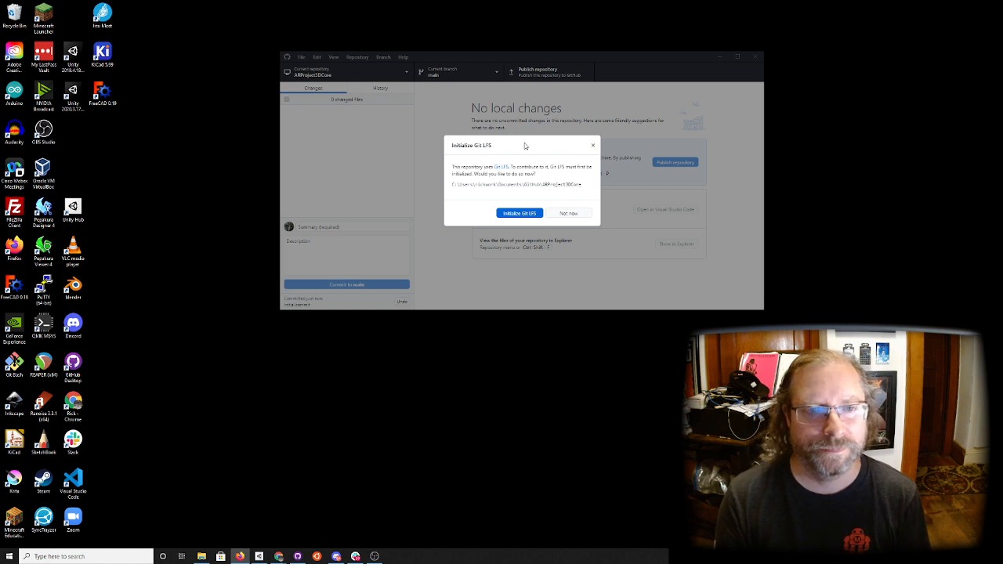
click(517, 146)
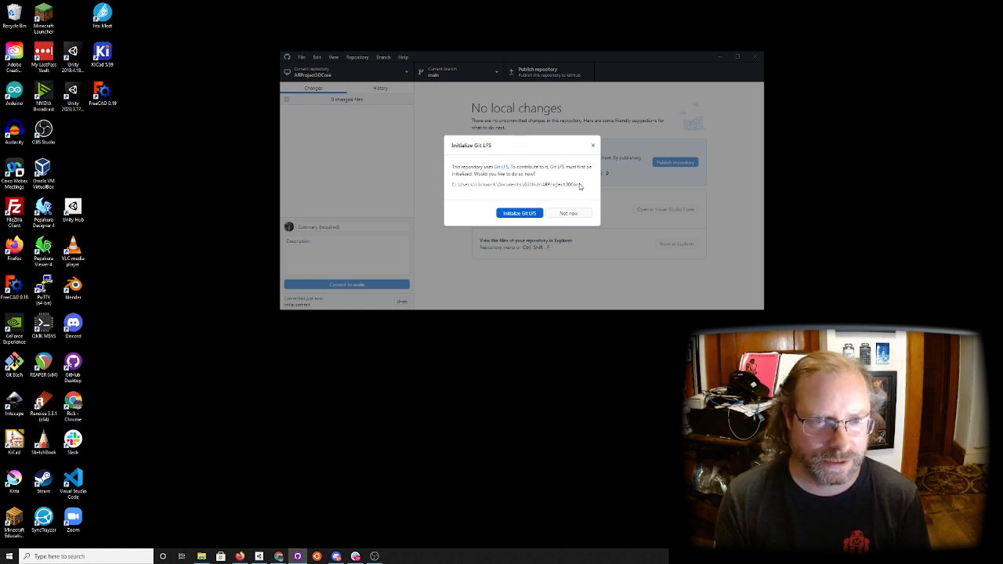
click(528, 218)
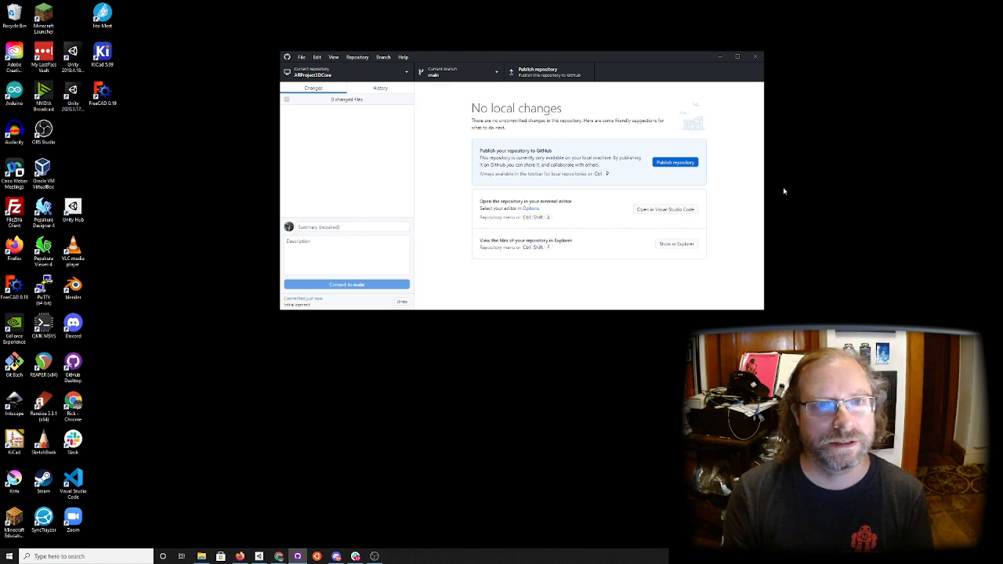
Publish ARProject3DCore to GitHub.com as private code under the grid-social-ar-2021f organization
click(679, 164)
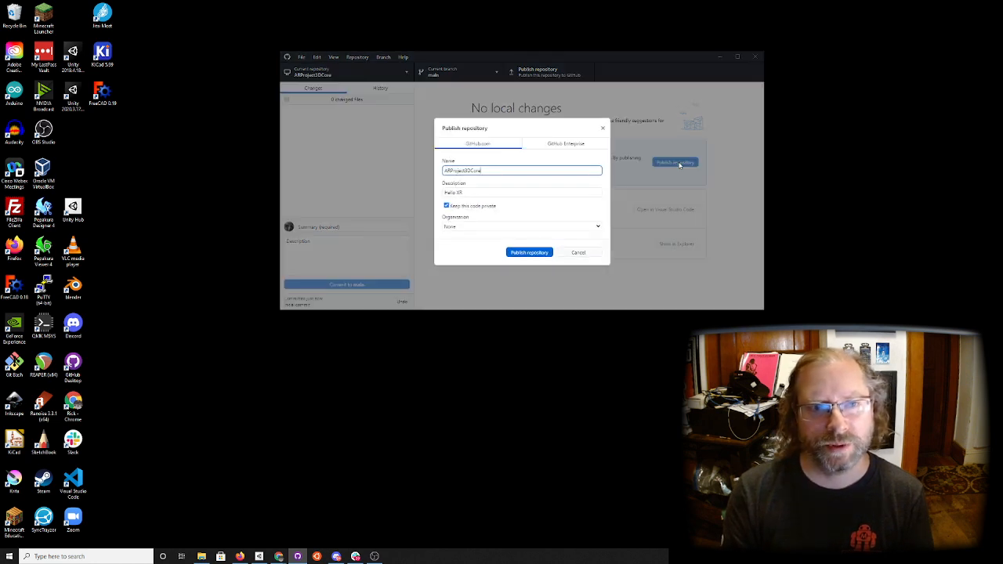
click(505, 226)
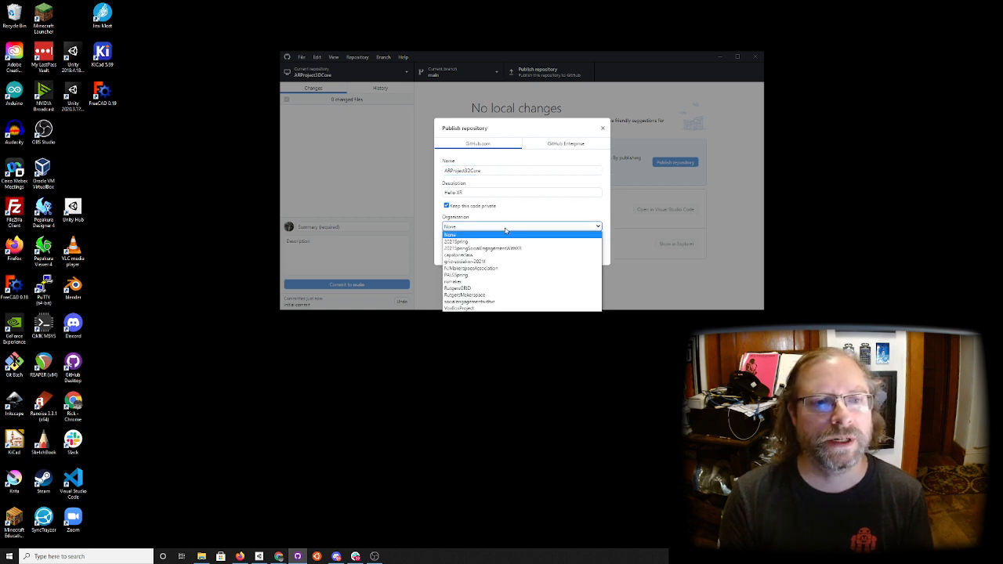
click(472, 261)
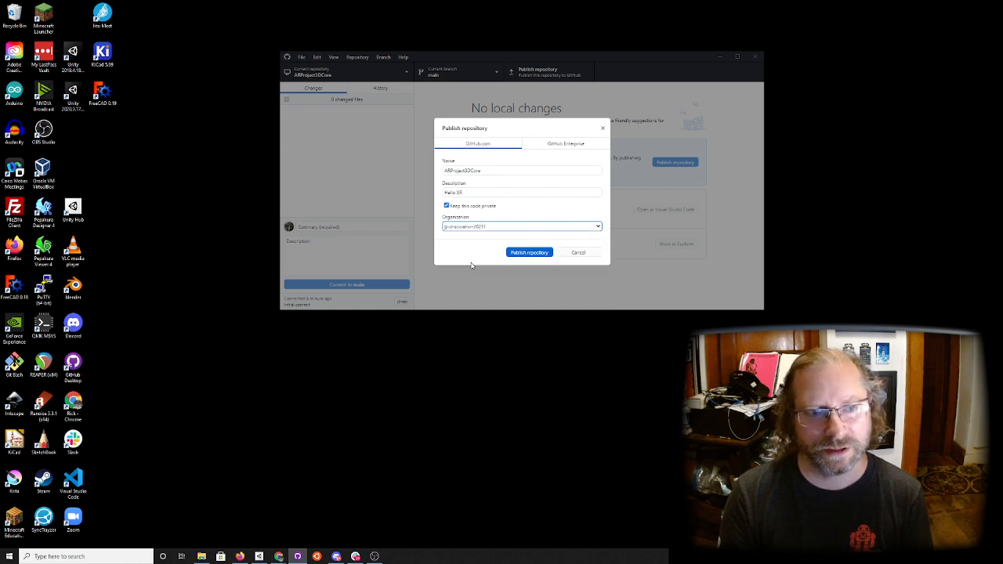
click(525, 253)
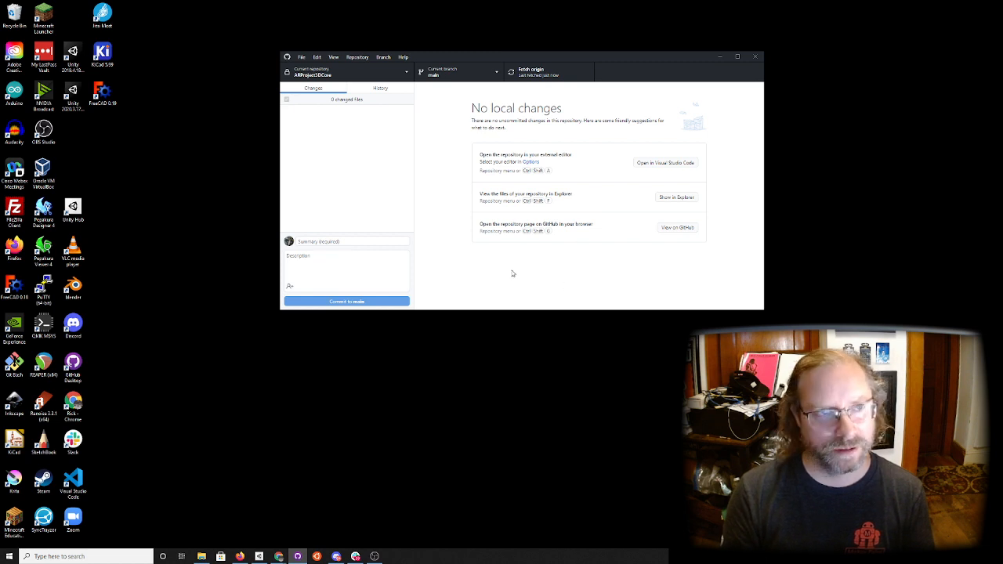
View the published ARProject3DCore repository on GitHub in the browser
click(301, 58)
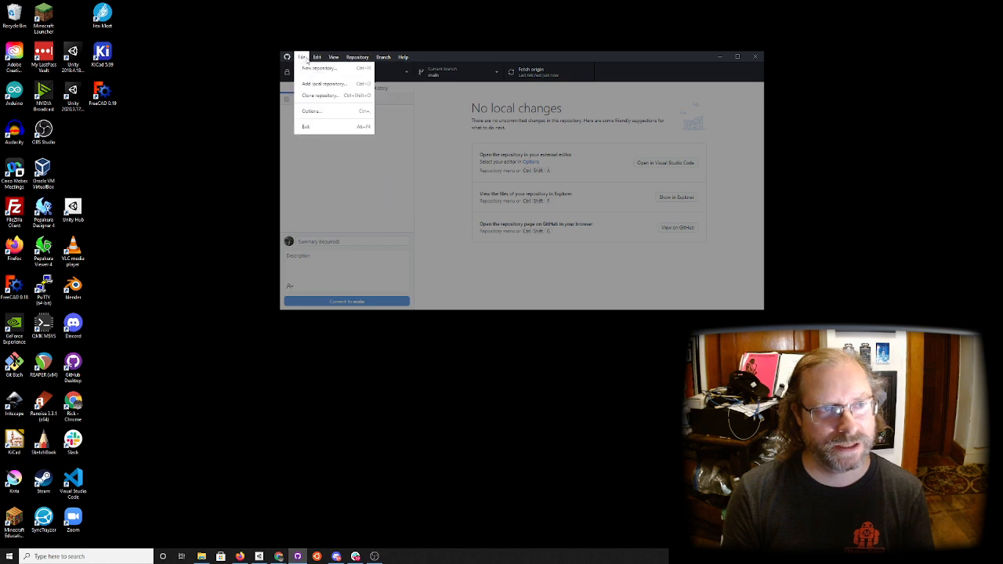
mouse_move(359, 58)
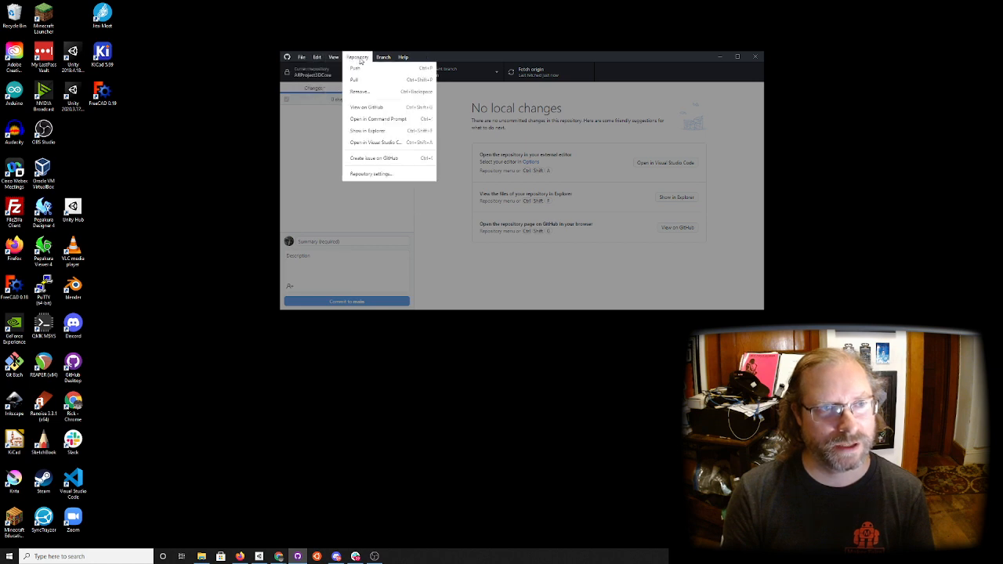
click(384, 111)
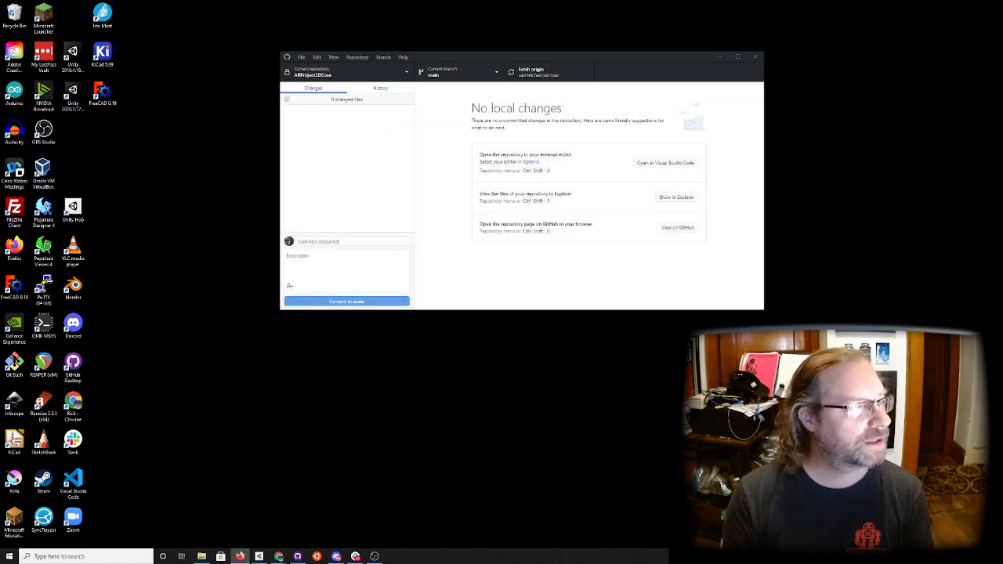
drag(0, 376, 222, 431)
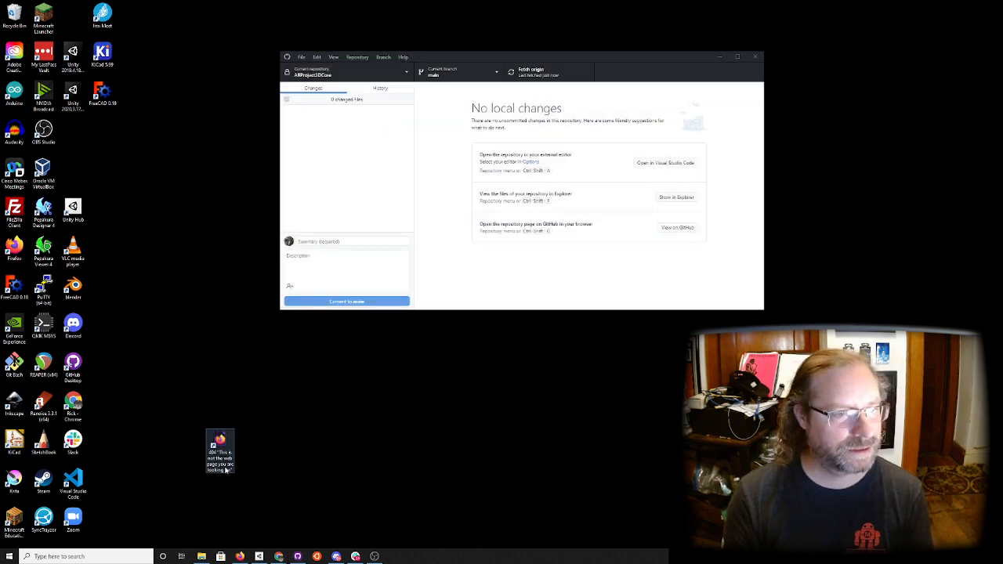
click(269, 448)
right_click(225, 454)
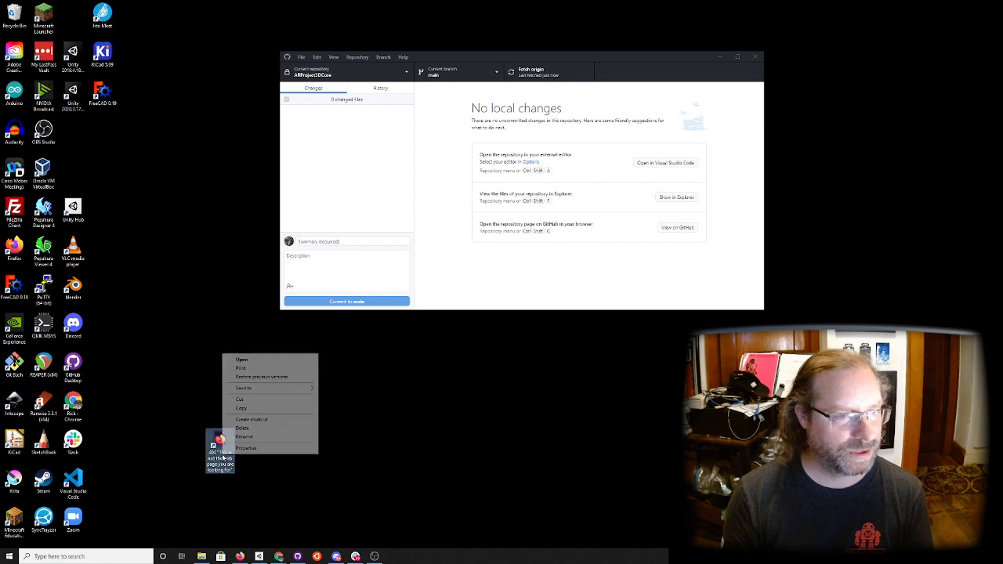
click(255, 431)
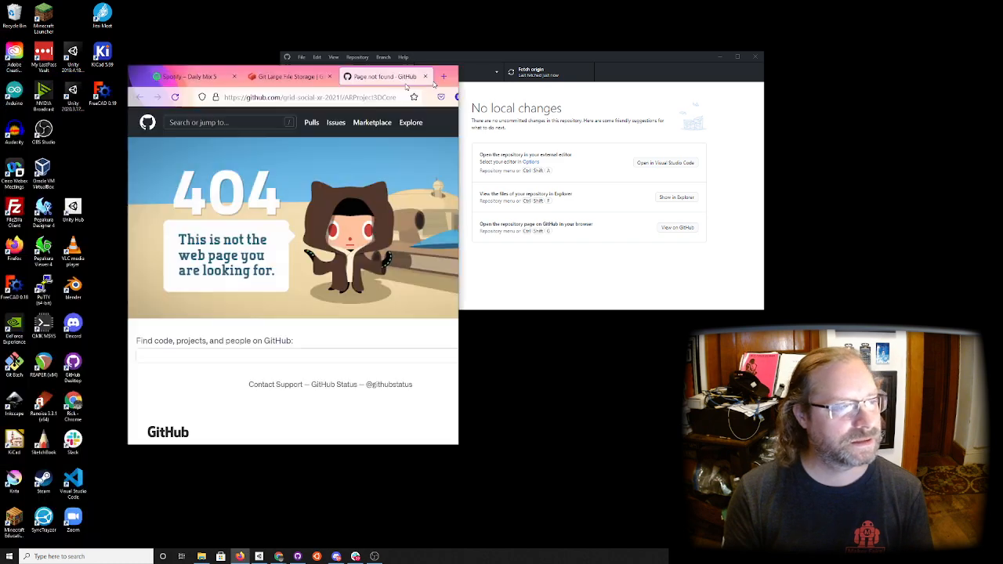
Move the browser window clear of GitHub Desktop and check which GitHub account is signed in
drag(407, 84, 869, 134)
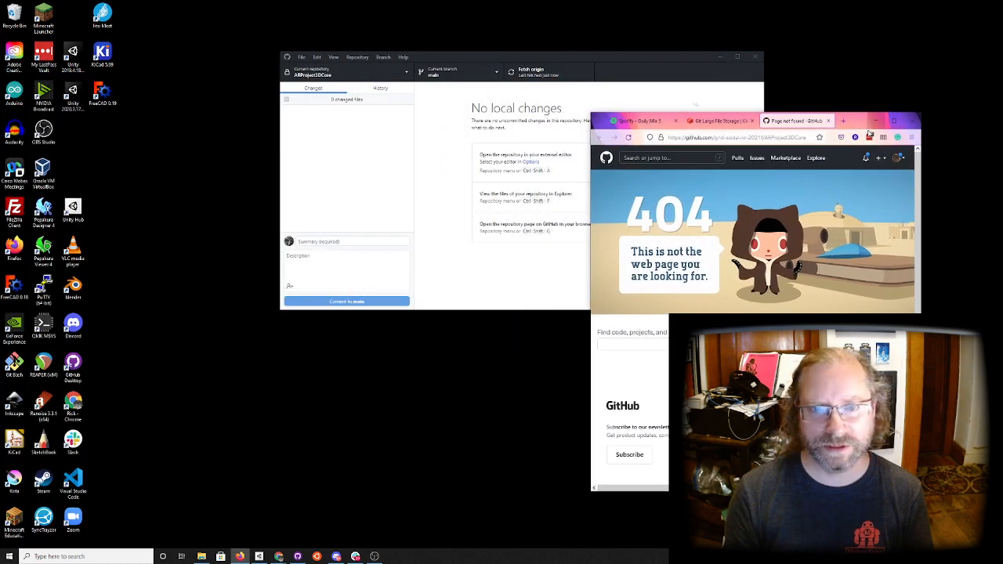
click(453, 280)
click(854, 124)
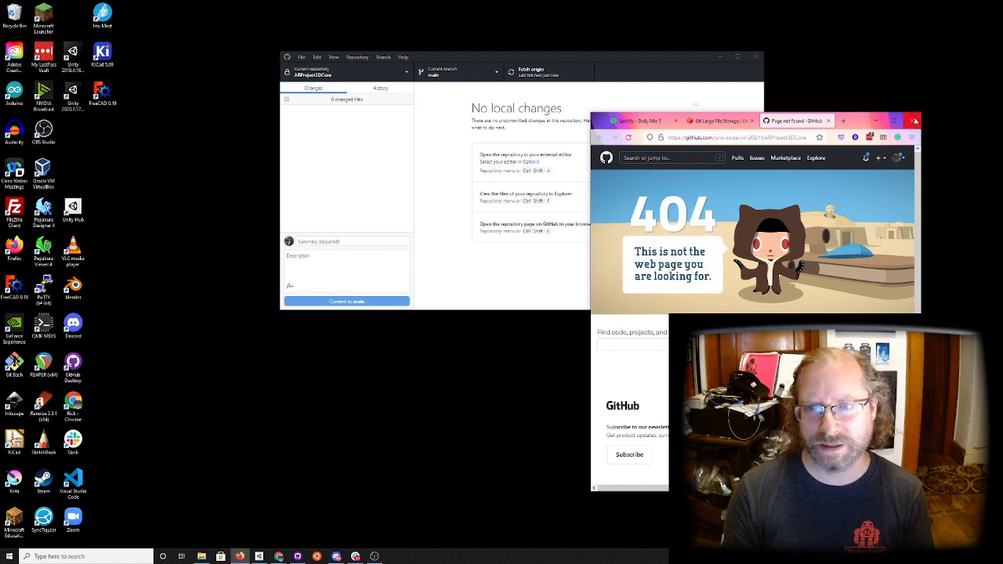
click(898, 160)
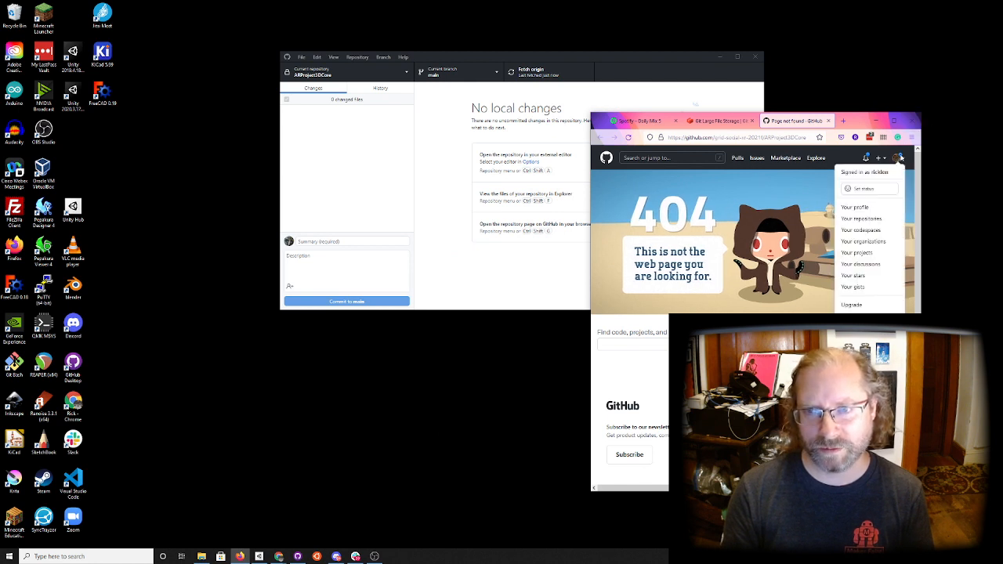
click(900, 158)
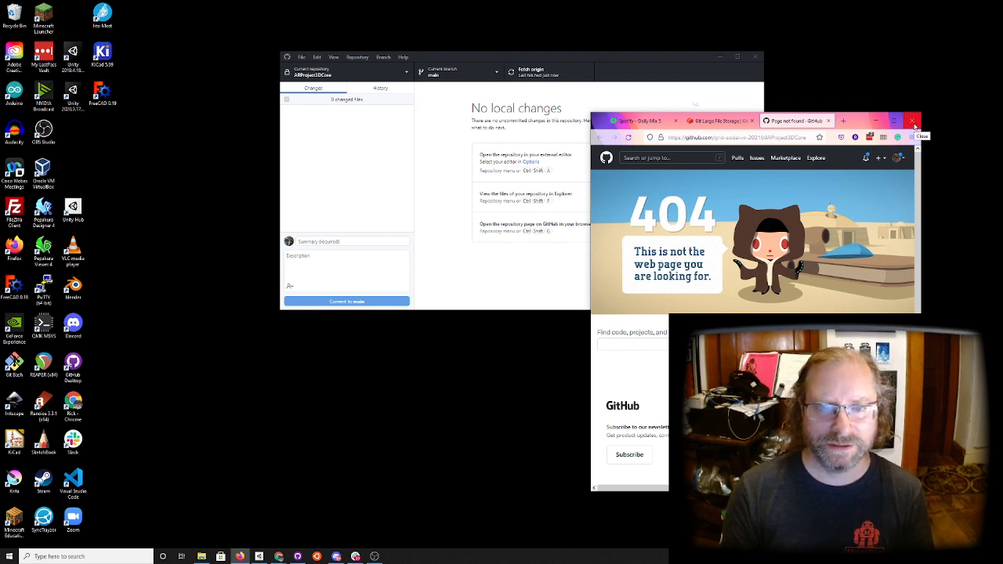
Copy the ARProject3DCore repository address from Firefox and open it in the Chrome window showing the 1Password support page
mouse_move(278, 557)
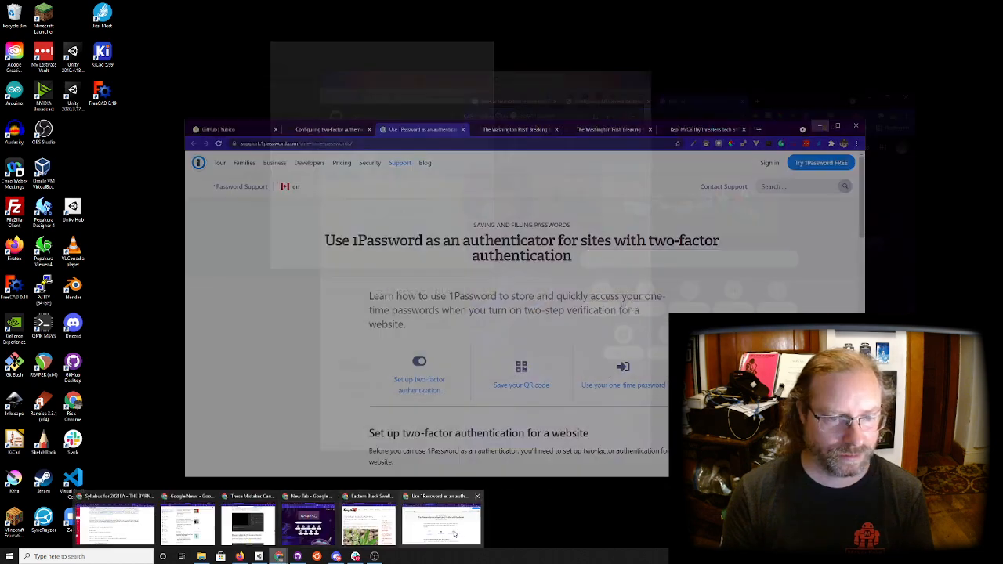
click(441, 525)
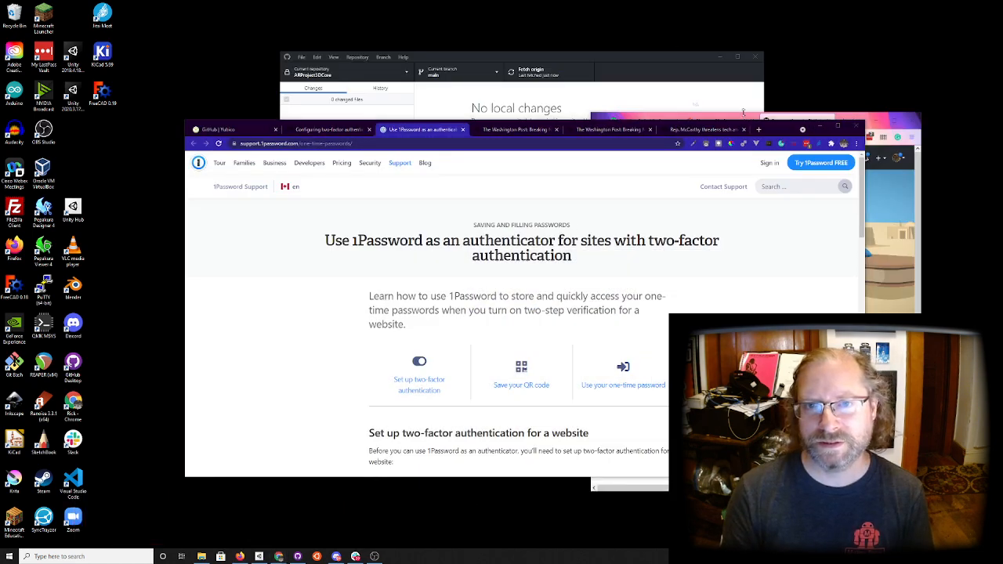
drag(779, 131, 754, 174)
key(ctrl+c)
click(744, 138)
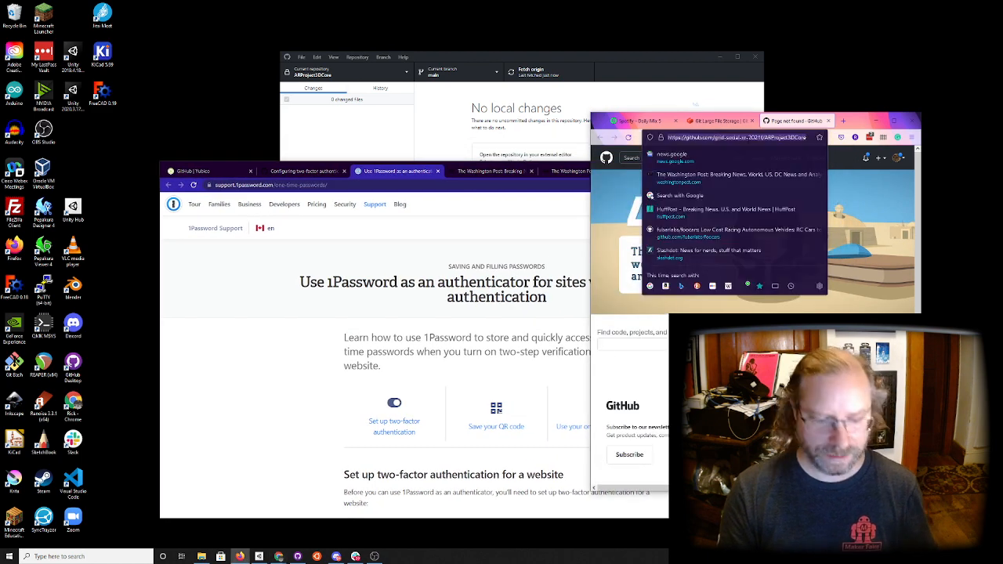
click(280, 300)
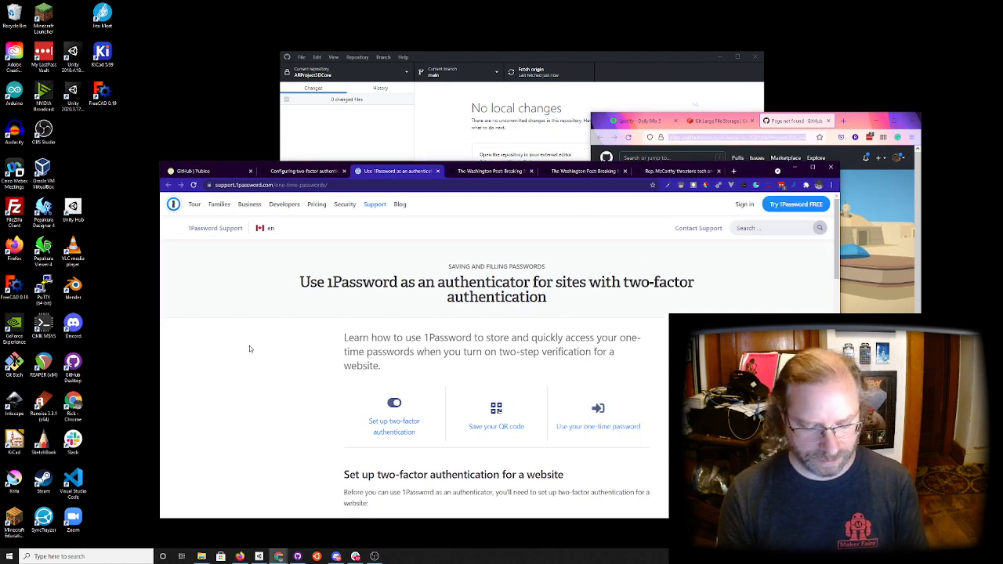
key(ctrl+l)
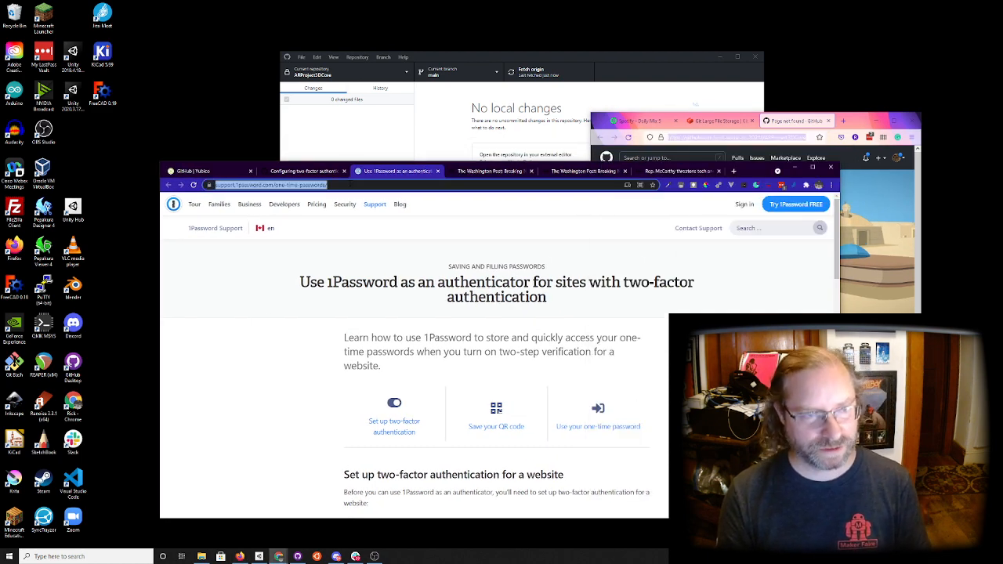
key(ctrl+v)
key(Return)
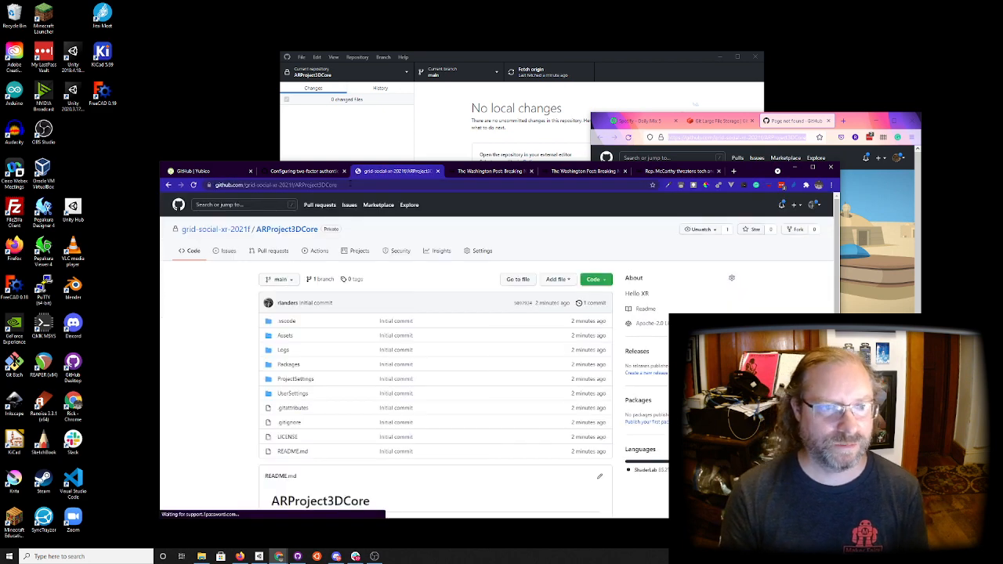
Minimize the Firefox window with the 404 page and look through the repository's file list and README in Chrome
click(858, 127)
click(876, 121)
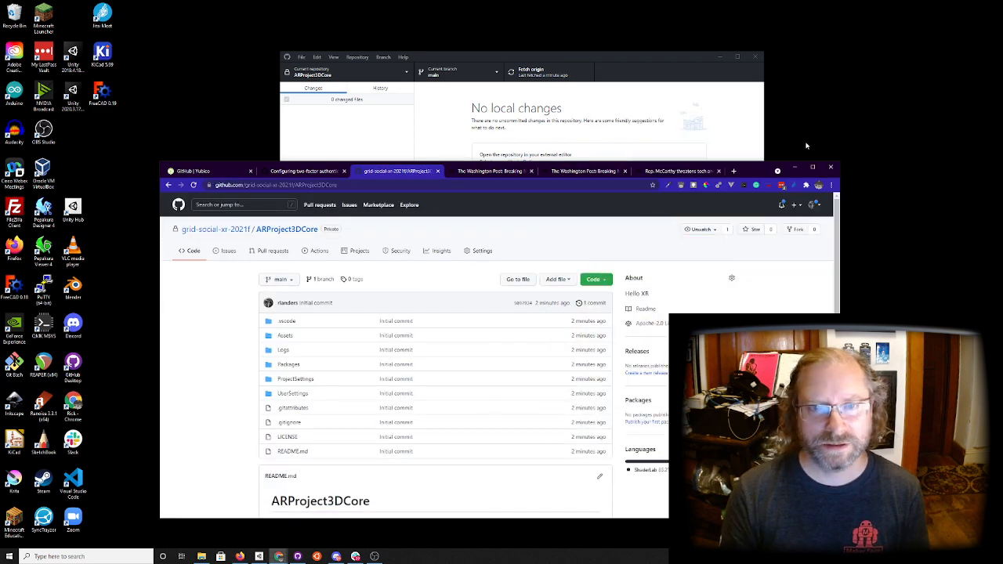
drag(760, 174, 821, 132)
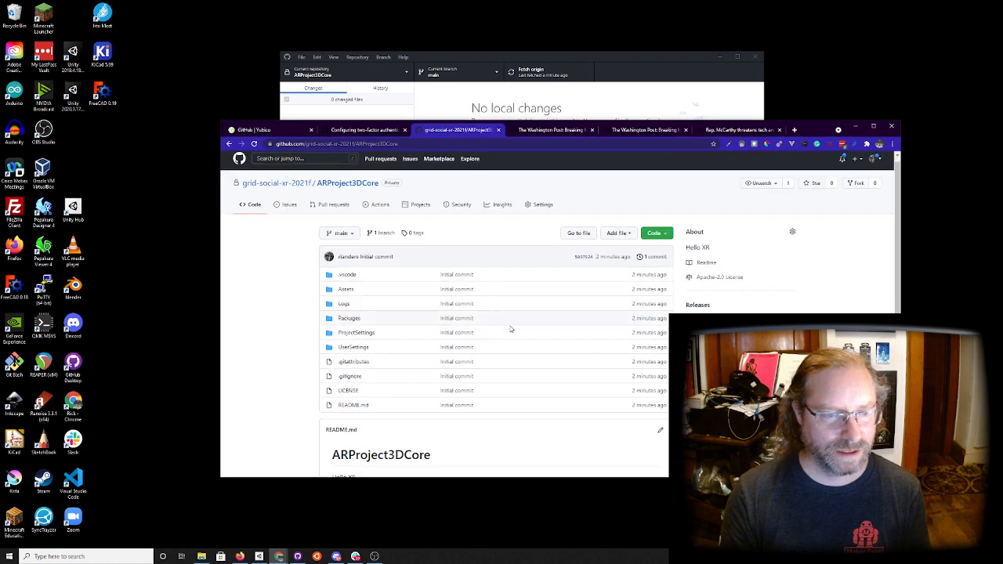
scroll(510, 329, down, 2)
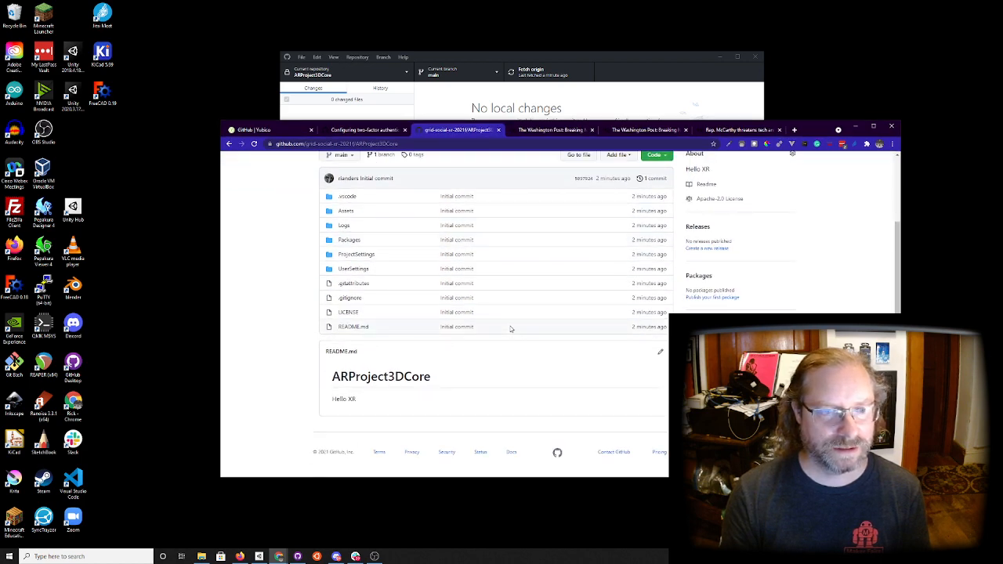
scroll(511, 330, up, 2)
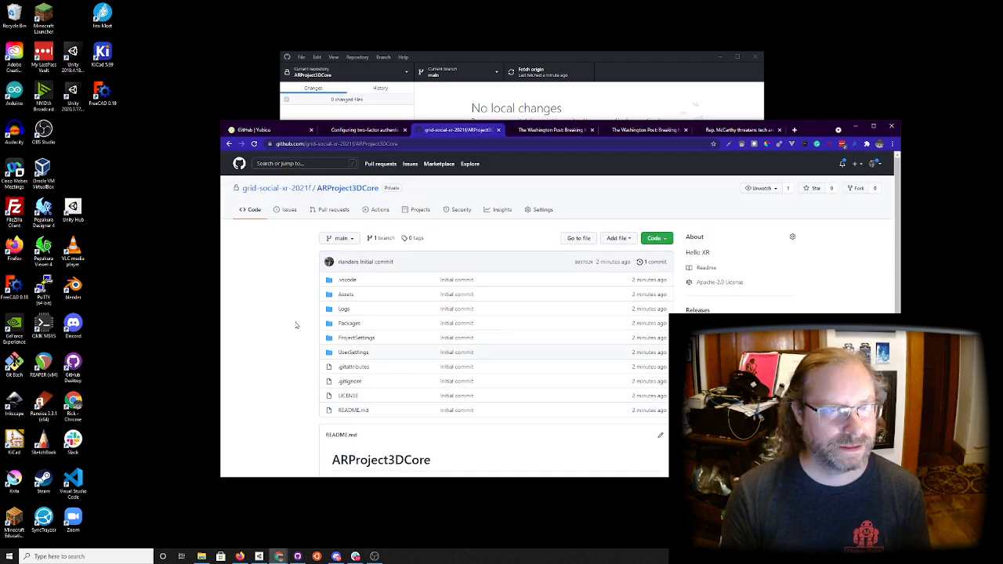
scroll(507, 302, down, 2)
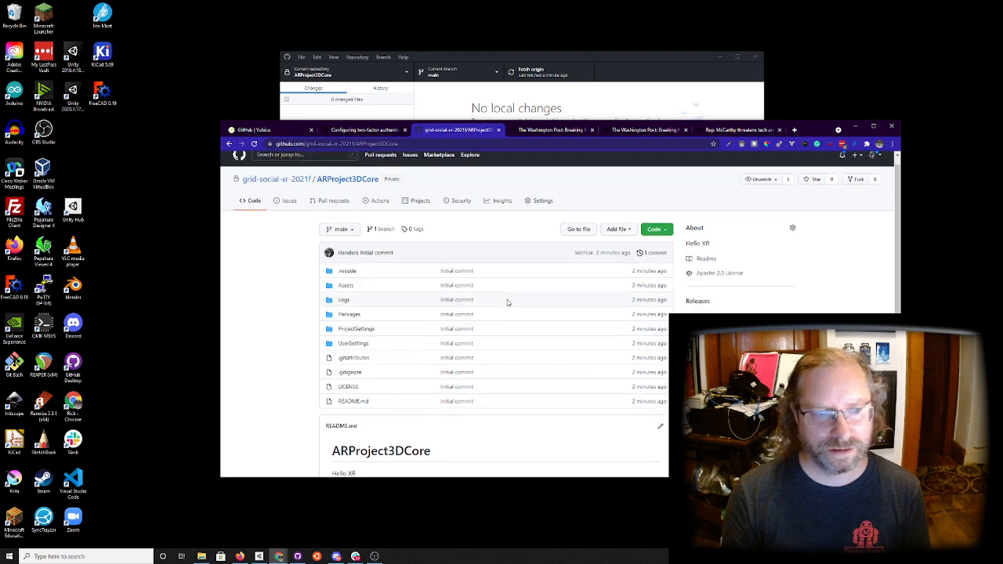
scroll(384, 424, up, 2)
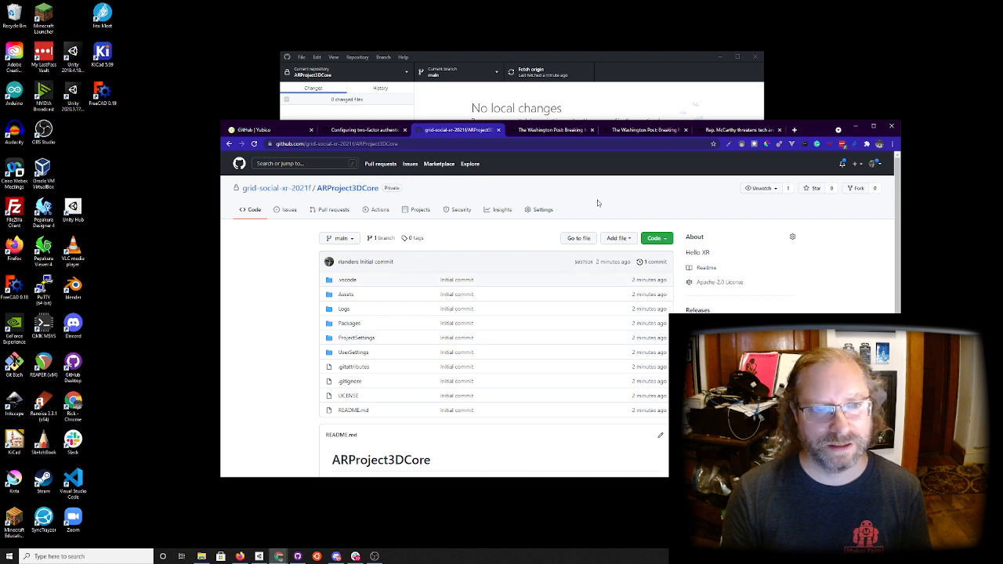
Open the repository's settings and review its features, merge options, archives and Danger Zone sections
click(540, 211)
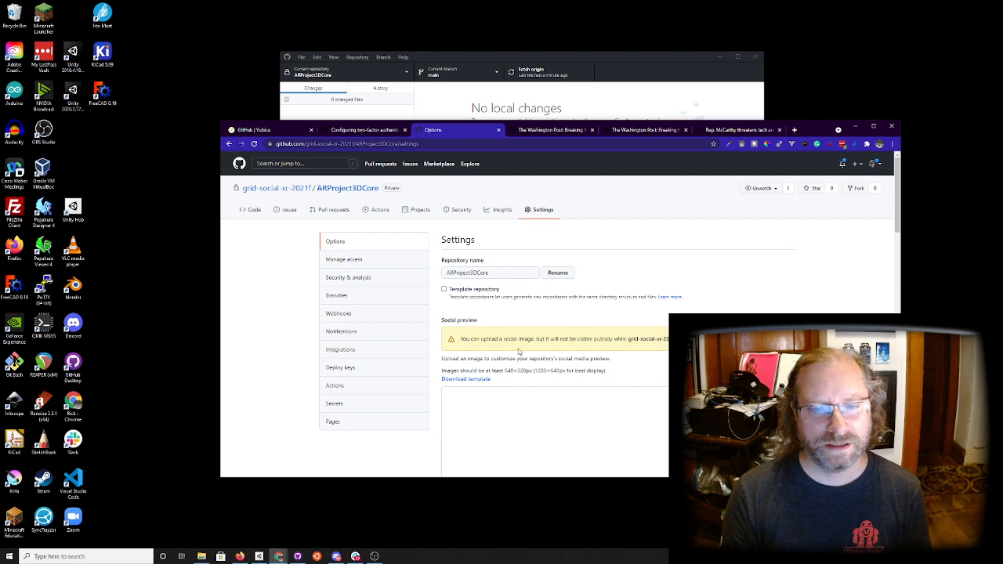
scroll(432, 381, down, 10)
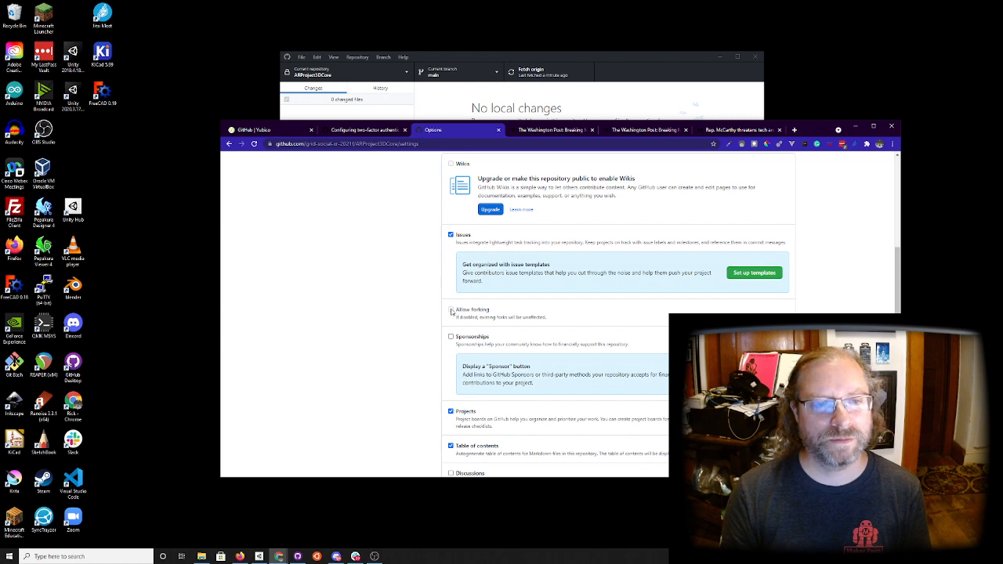
scroll(353, 359, down, 15)
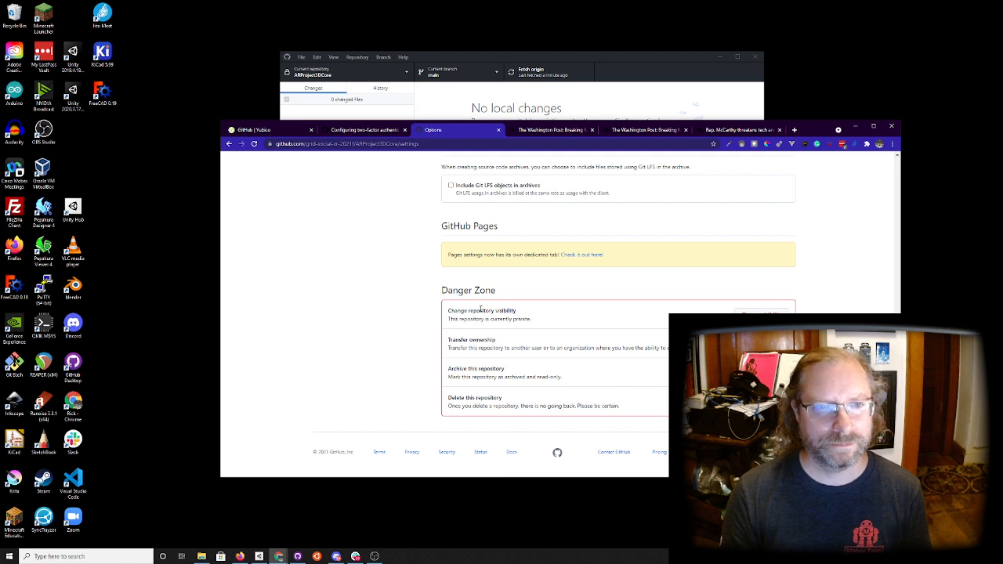
scroll(480, 309, up, 1)
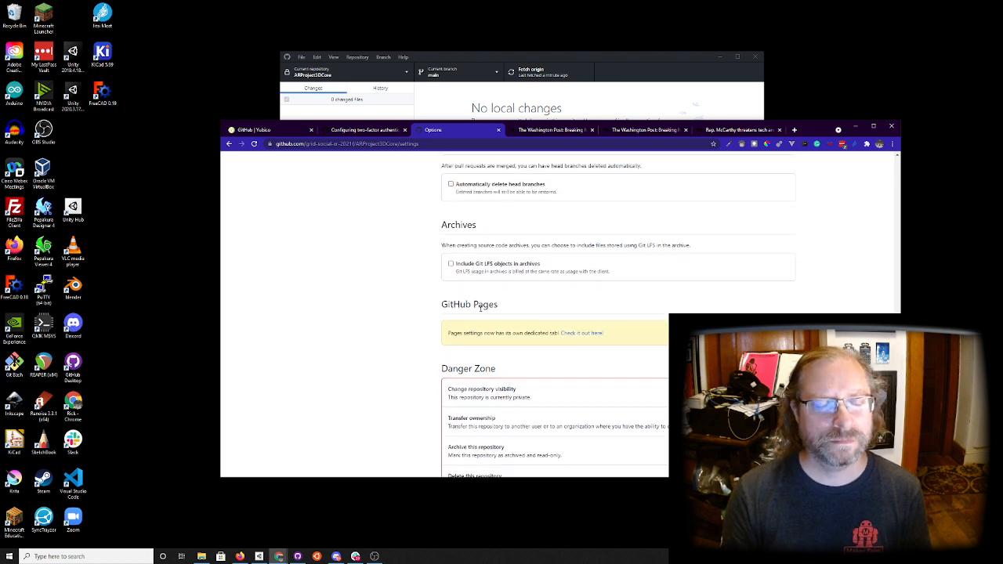
scroll(396, 271, up, 3)
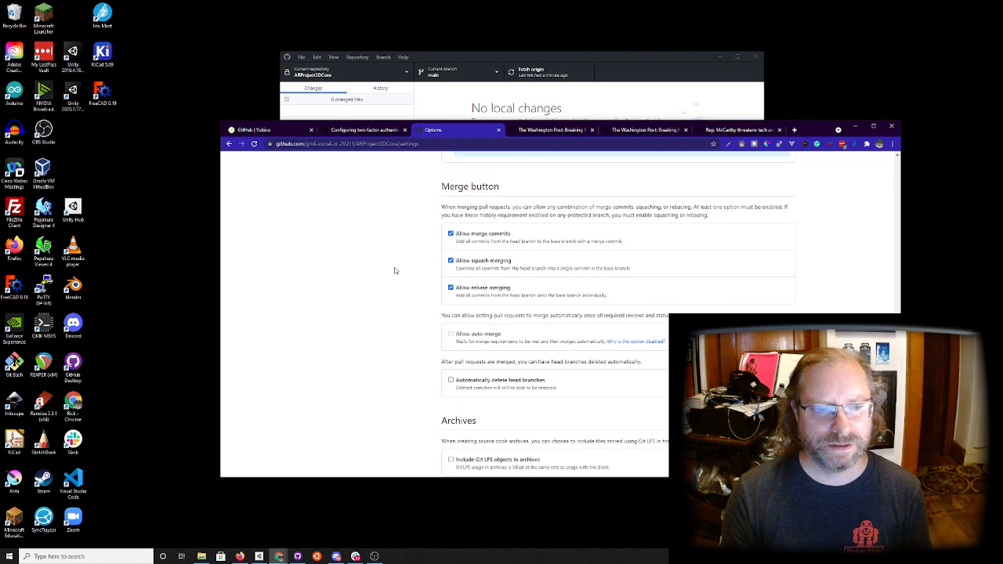
scroll(396, 271, up, 5)
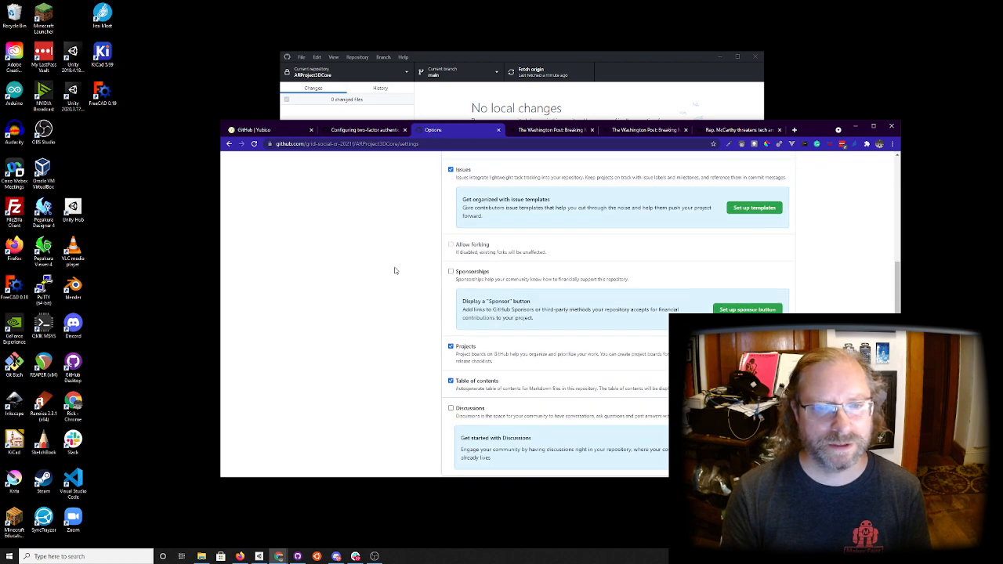
scroll(396, 270, up, 5)
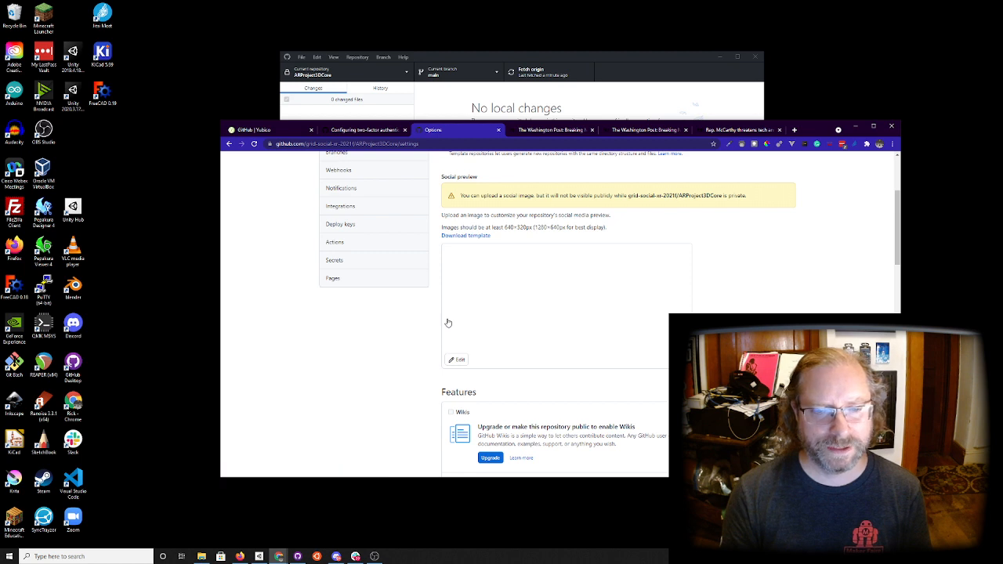
scroll(448, 323, up, 3)
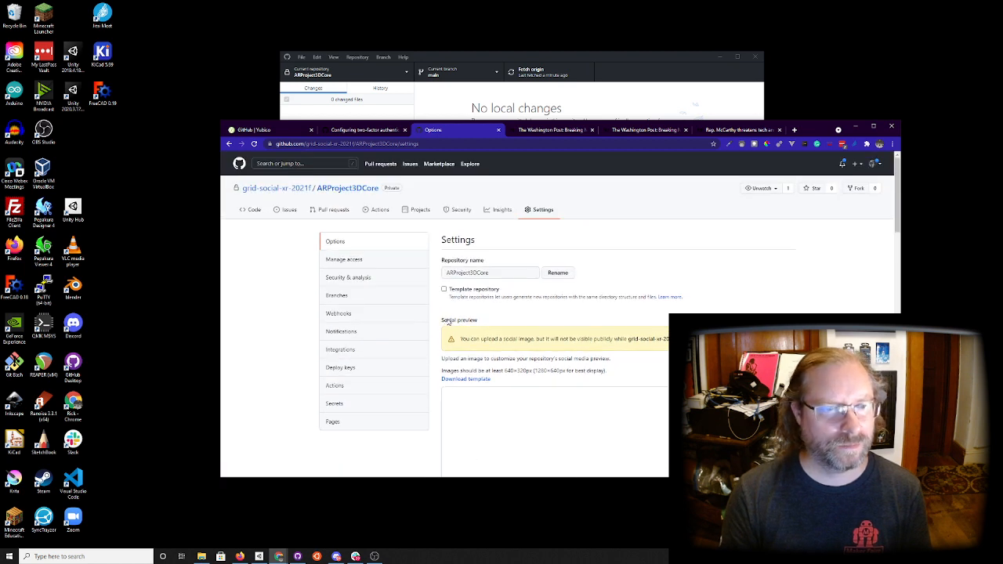
Open the repository's Manage access settings, confirming access with the saved GitHub account password
click(356, 264)
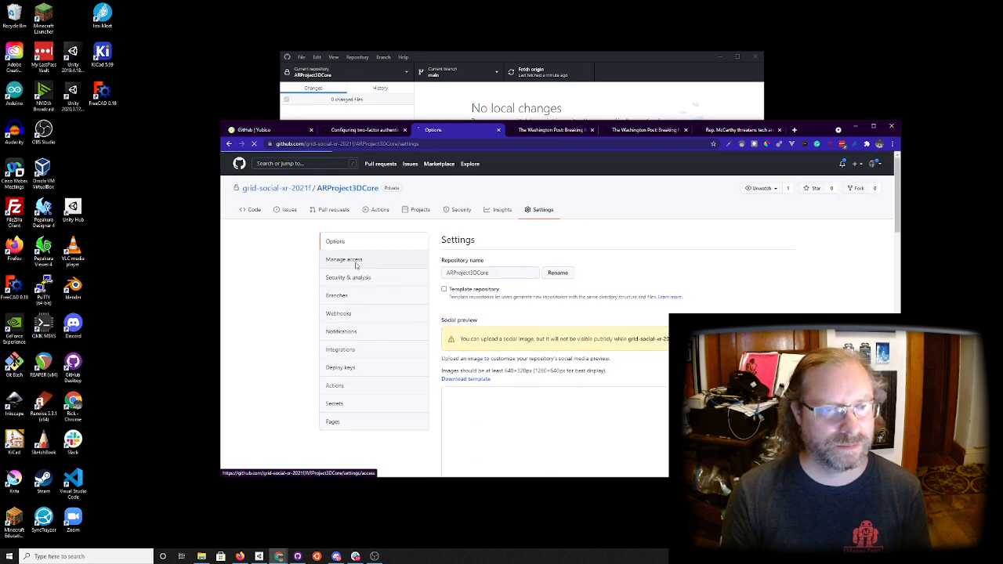
click(587, 264)
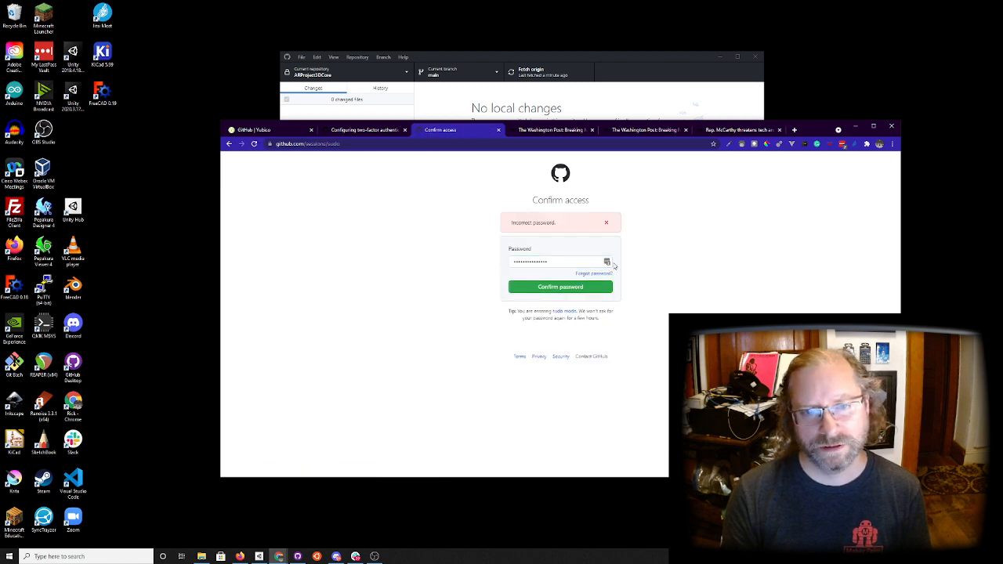
click(608, 264)
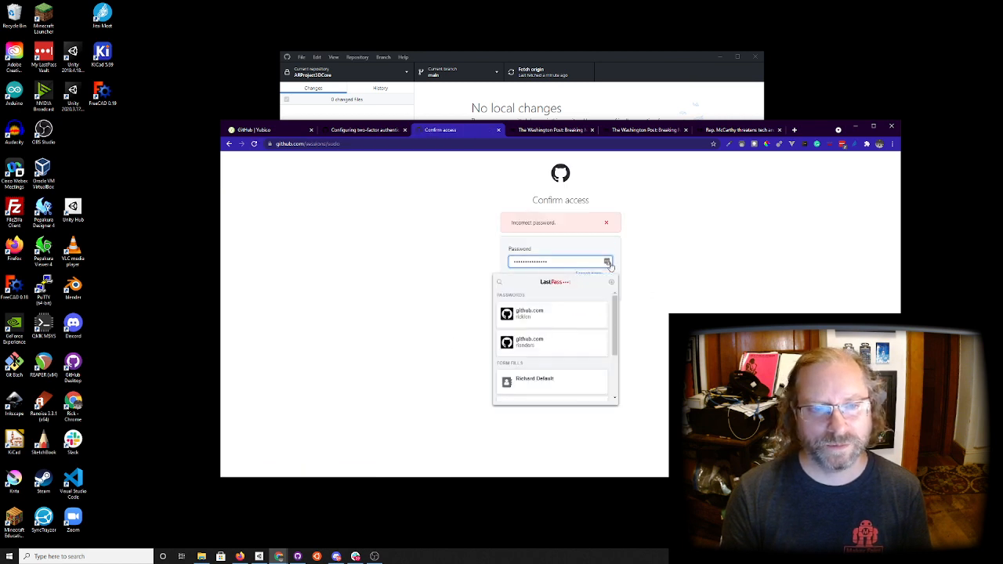
click(530, 339)
click(560, 289)
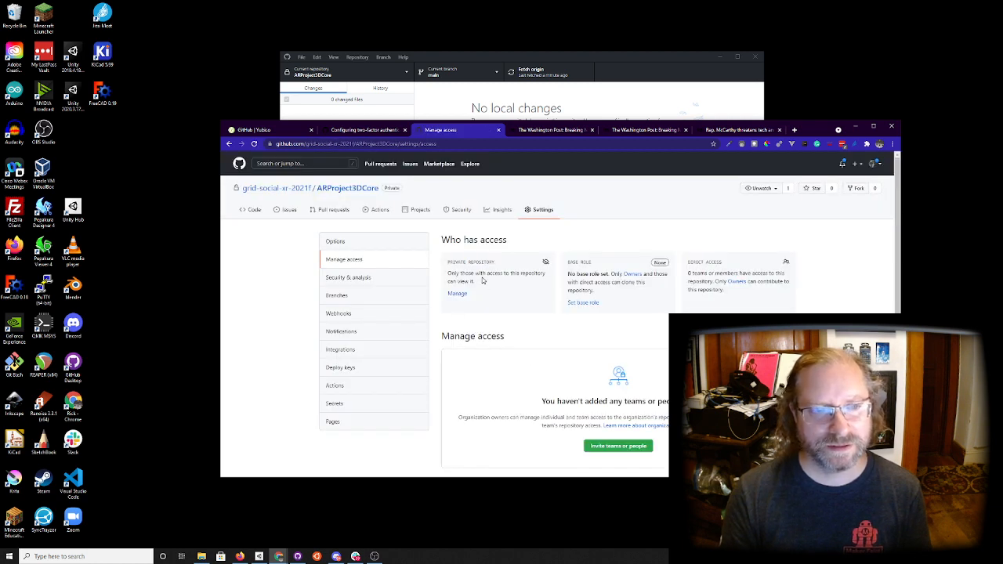
Try to change the repository's visibility to private, entering grid-social-xr-2021f/ARProject3DCore as the confirmation text
click(460, 293)
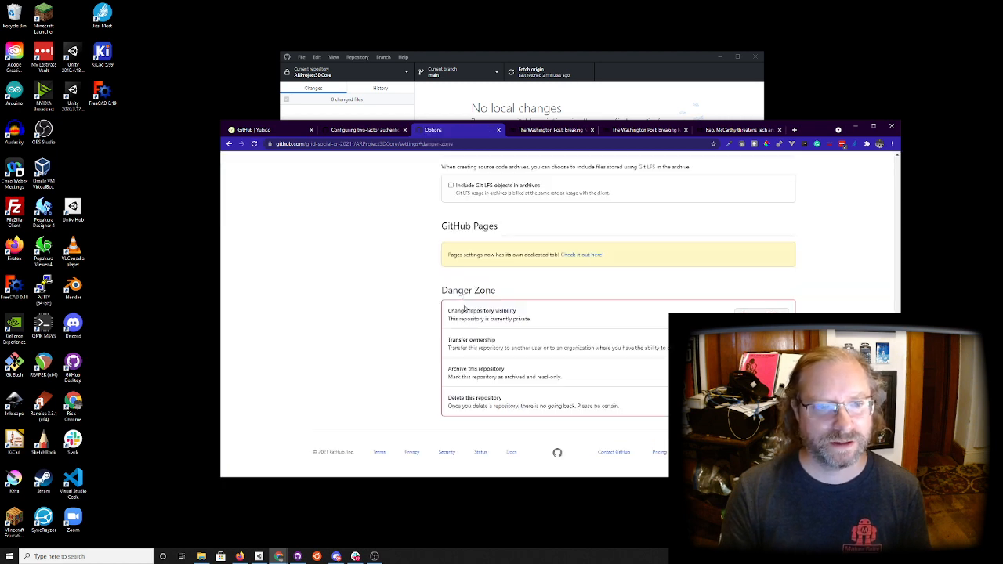
drag(465, 311, 638, 319)
click(760, 311)
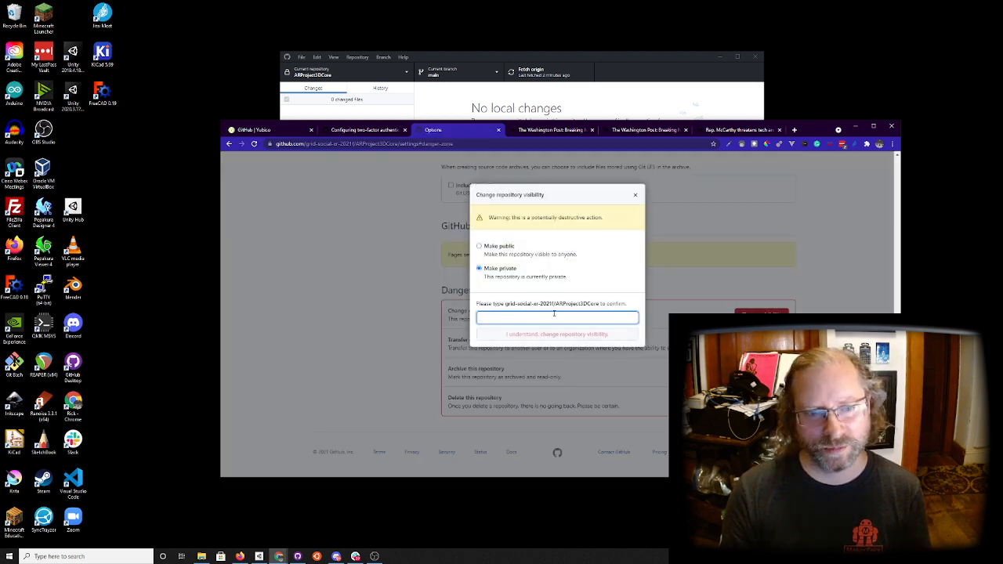
drag(506, 305, 600, 305)
key(ctrl+c)
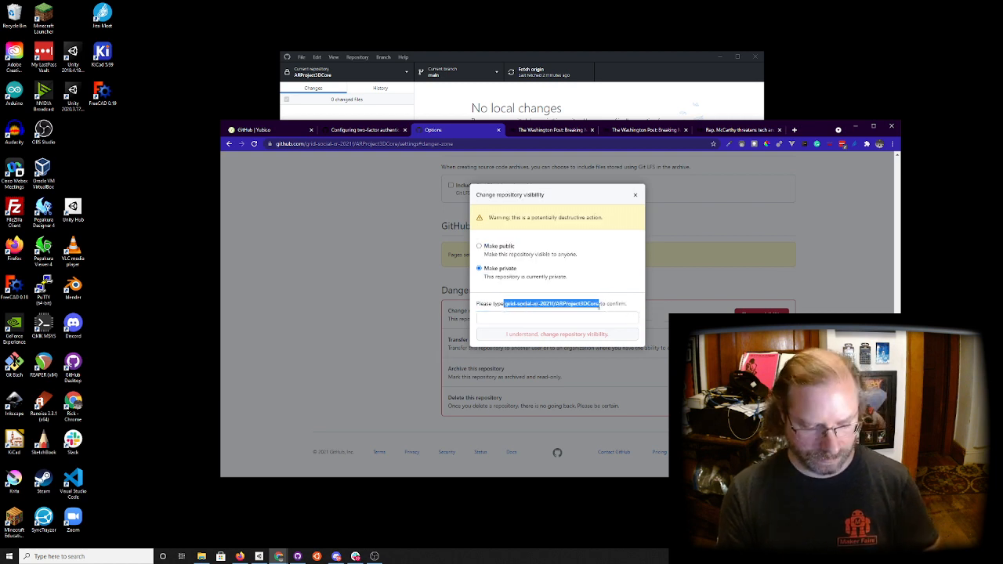
click(533, 317)
key(ctrl+v)
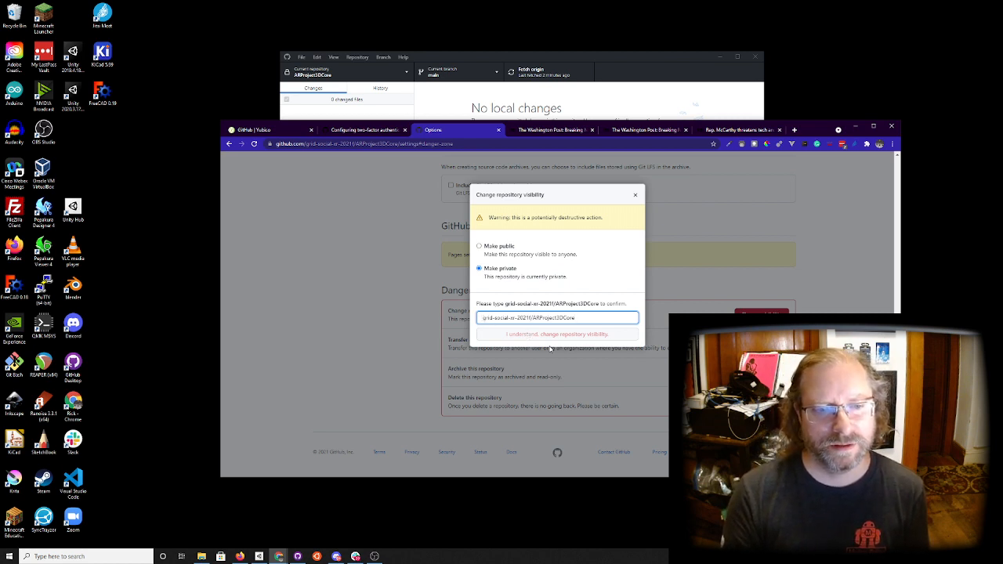
key(Home)
key(Delete)
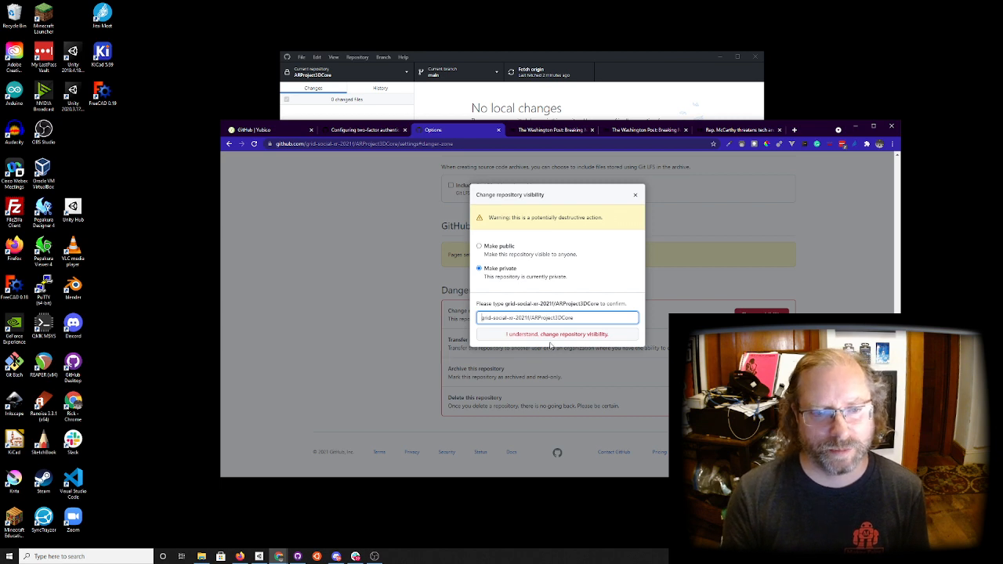
click(552, 336)
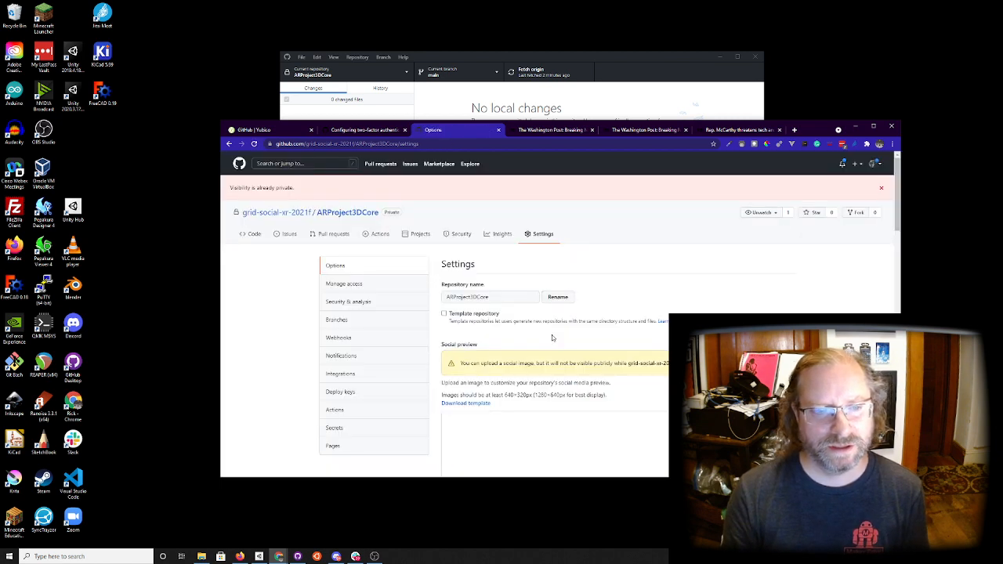
Return to the repository's code page and bring the Firefox window with the 404 page to the front
click(342, 214)
key(alt+Tab)
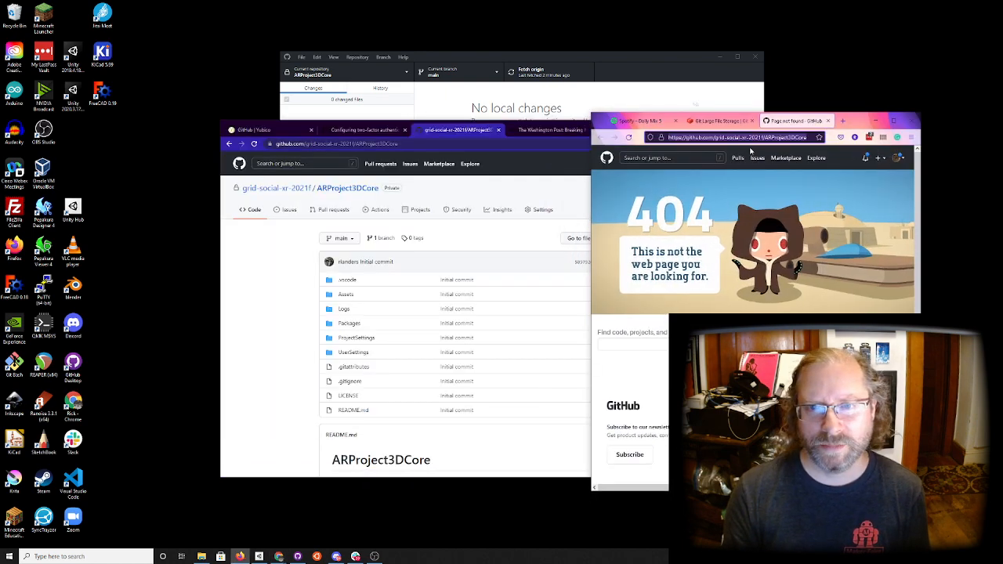
Open the grid-social-xr-2021f organization page in Firefox by removing the repository name from the address
click(741, 138)
key(Escape)
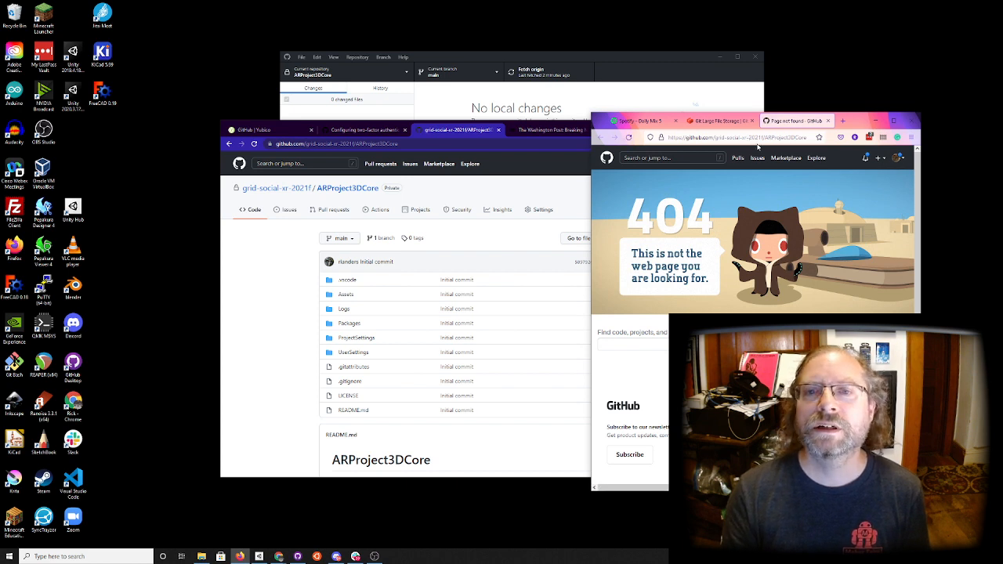
click(758, 143)
key(Escape)
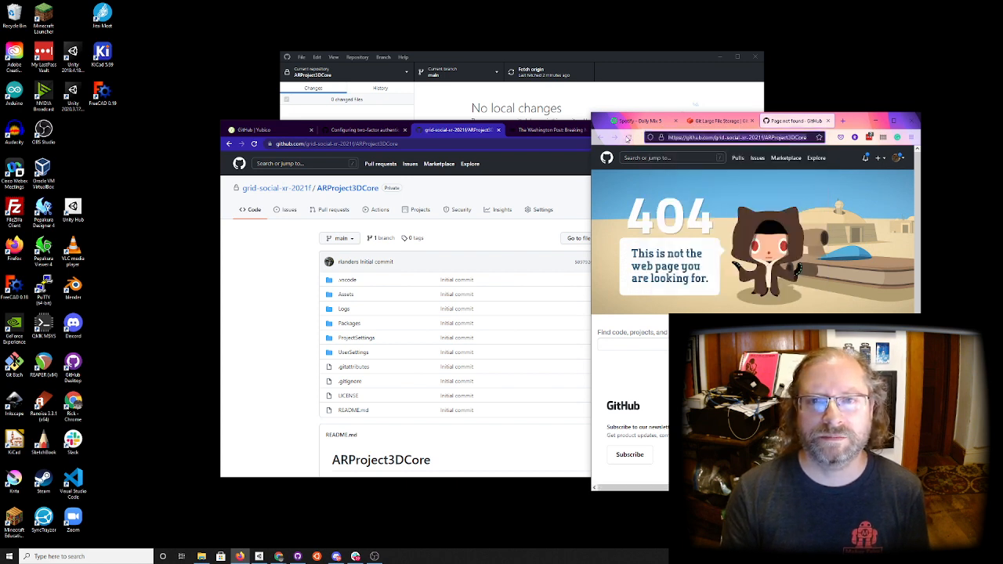
click(731, 145)
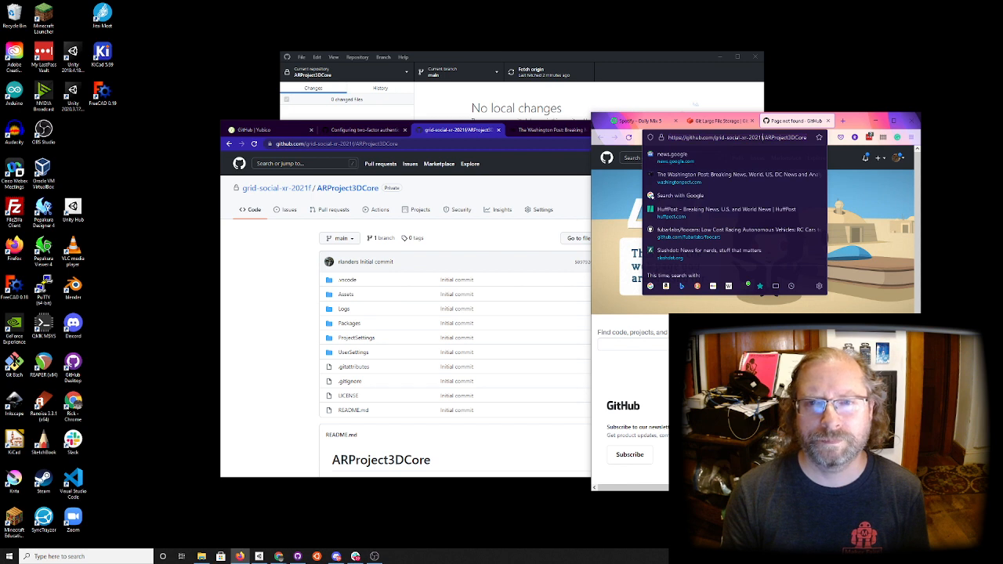
key(shift+End)
key(Delete)
key(Return)
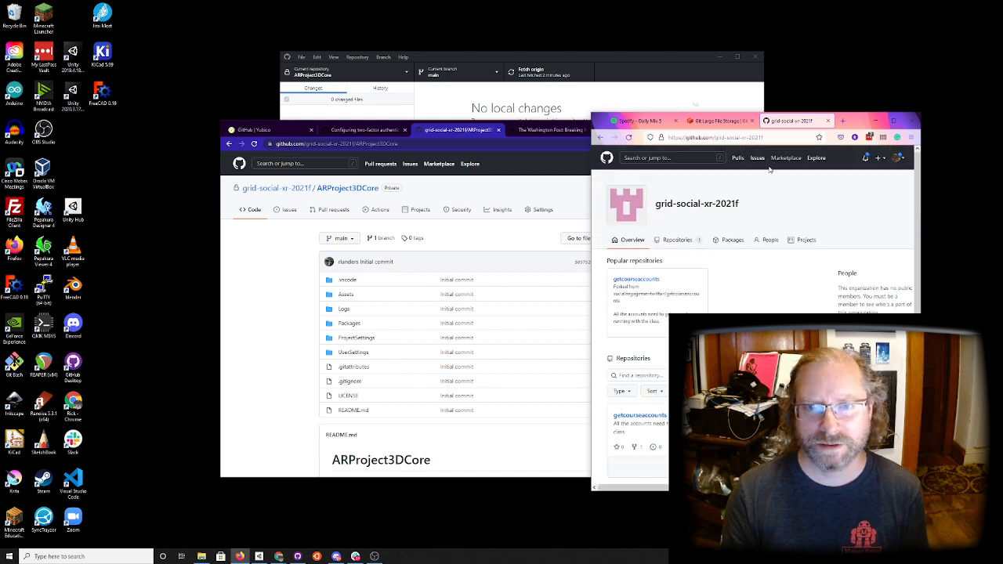
click(273, 372)
click(918, 212)
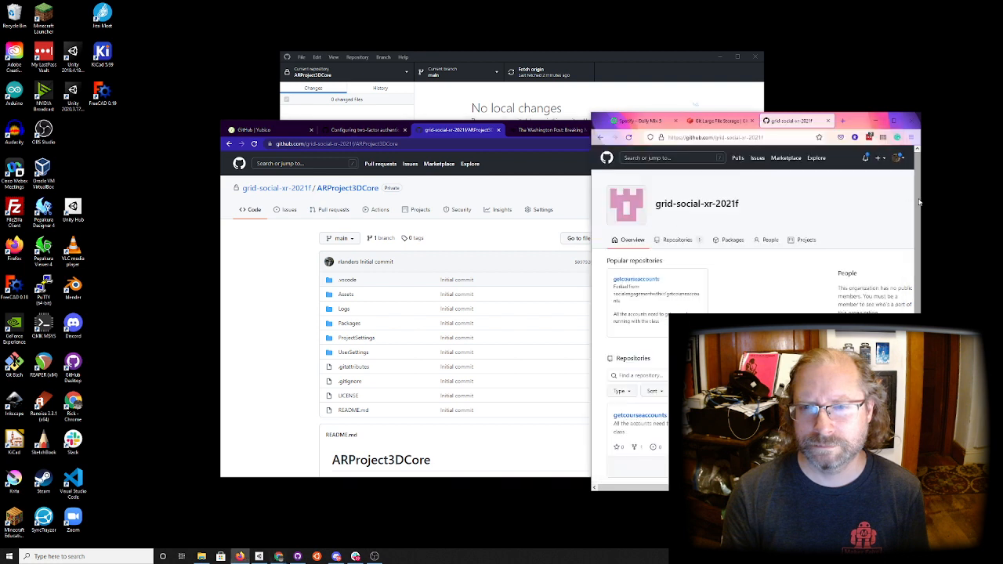
Try to open grid-social-xr-2021f/ARProject3DCore as an address in Firefox
click(772, 137)
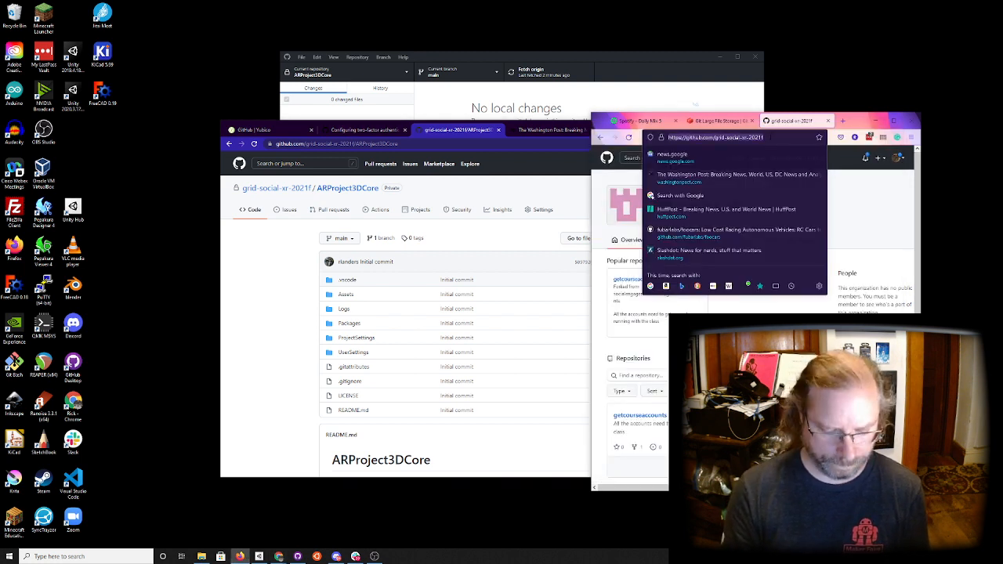
text(grid-social-xr-2021f/ARProject3DCore)
key(Return)
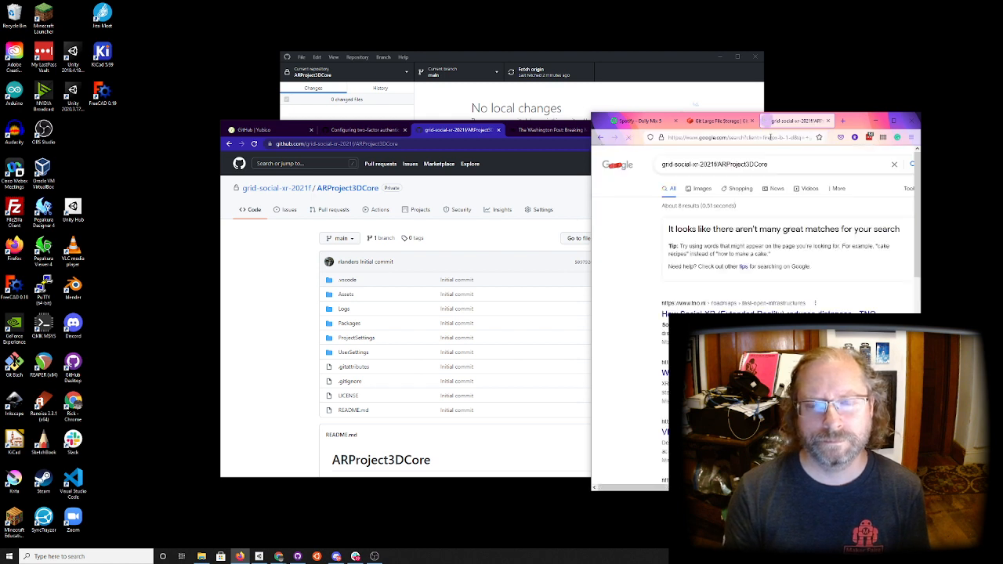
Copy the full address of the ARProject3DCore repository page from Chrome and open it in Firefox
double_click(275, 275)
key(ctrl+l)
key(ctrl+c)
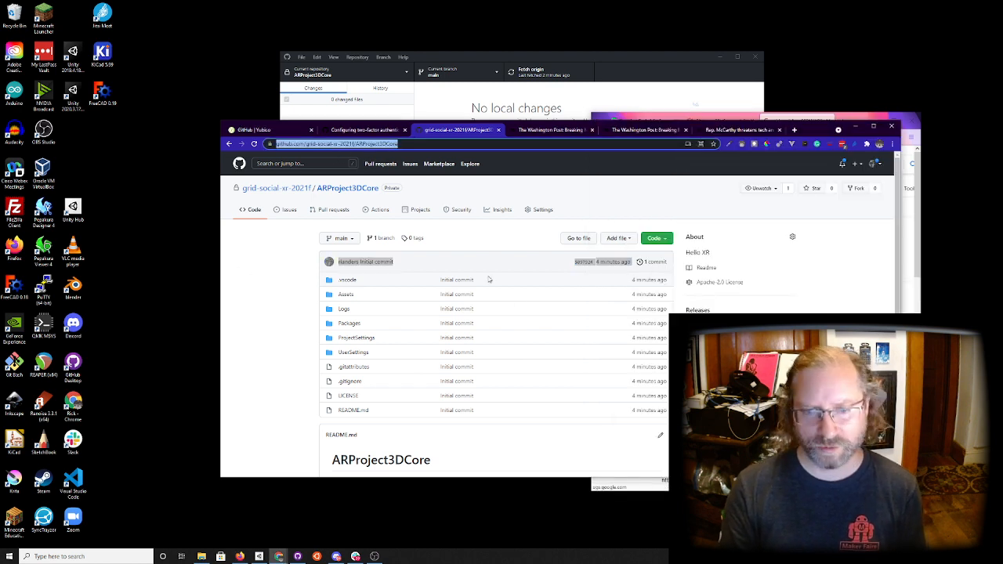
click(910, 298)
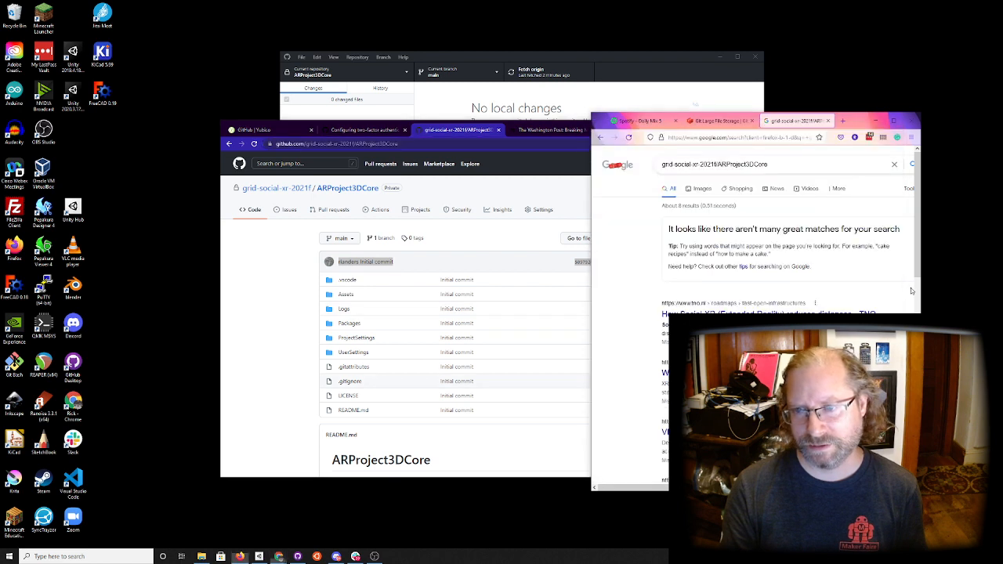
click(711, 137)
key(ctrl+v)
key(Return)
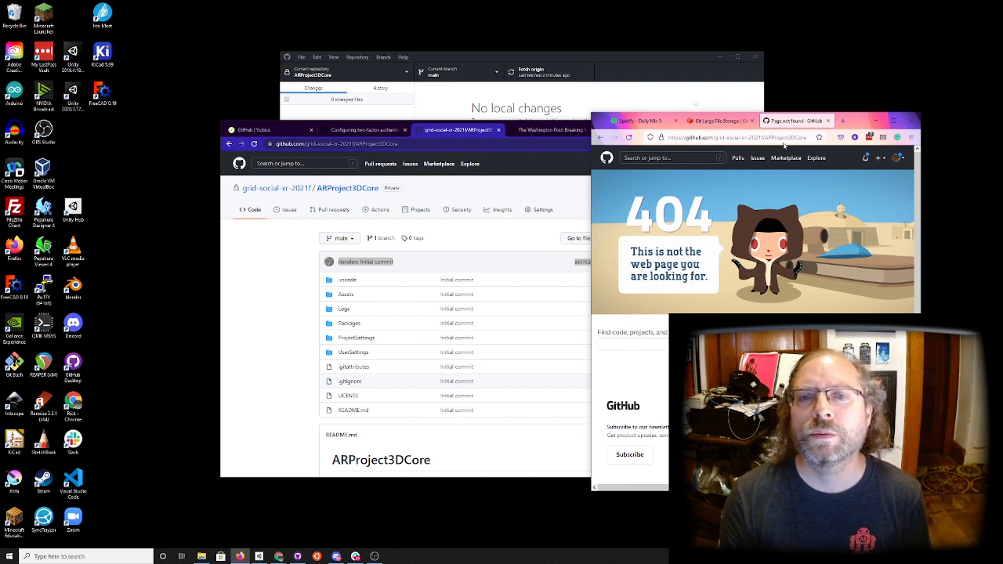
Switch back to Chrome, reload the repository's code page and view its repository details without changing them
click(281, 359)
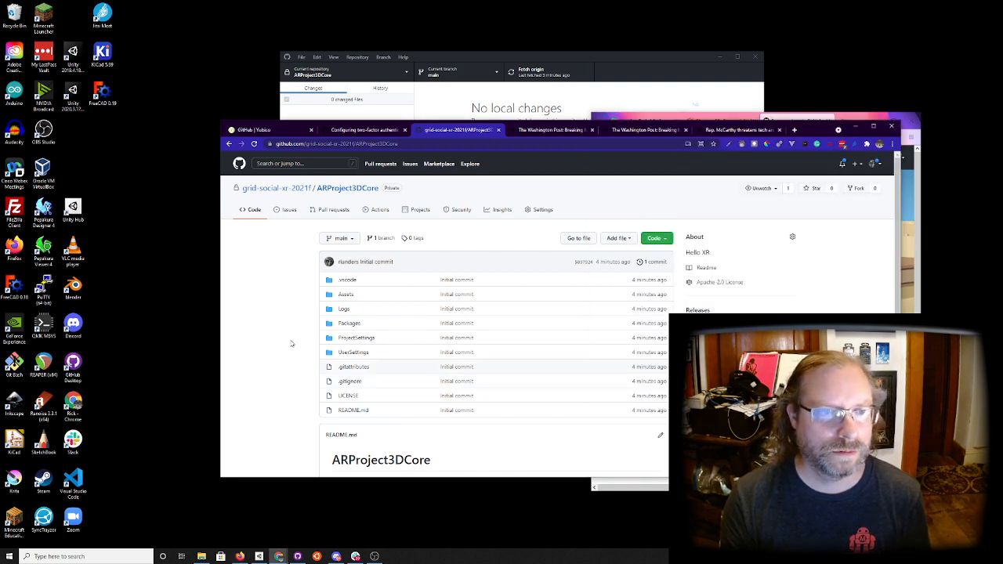
click(349, 188)
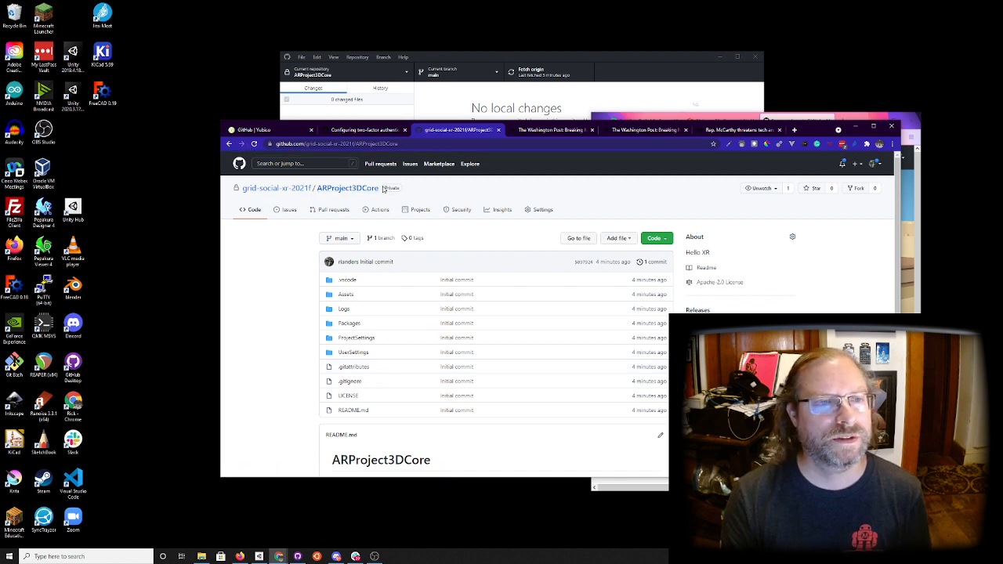
click(255, 144)
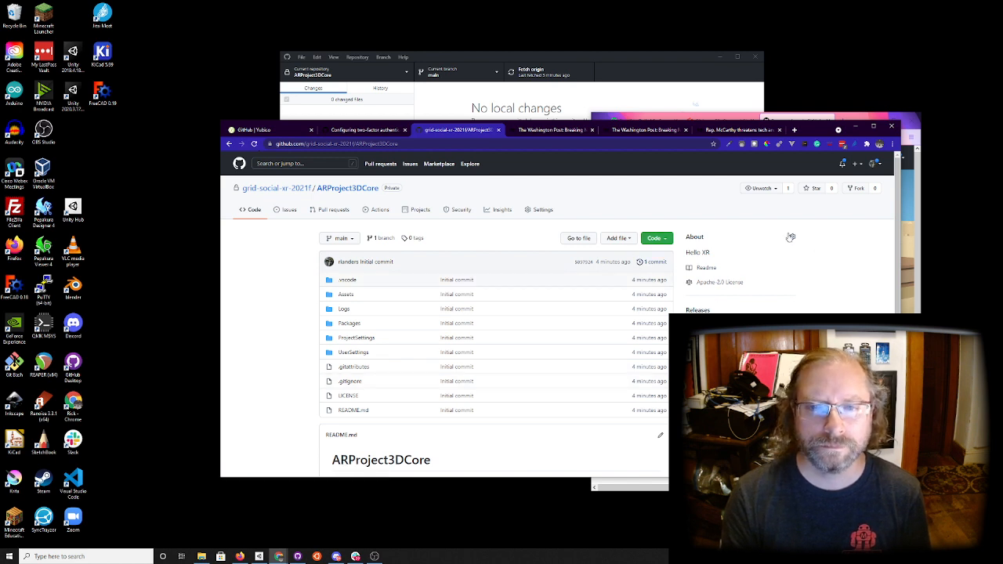
click(791, 236)
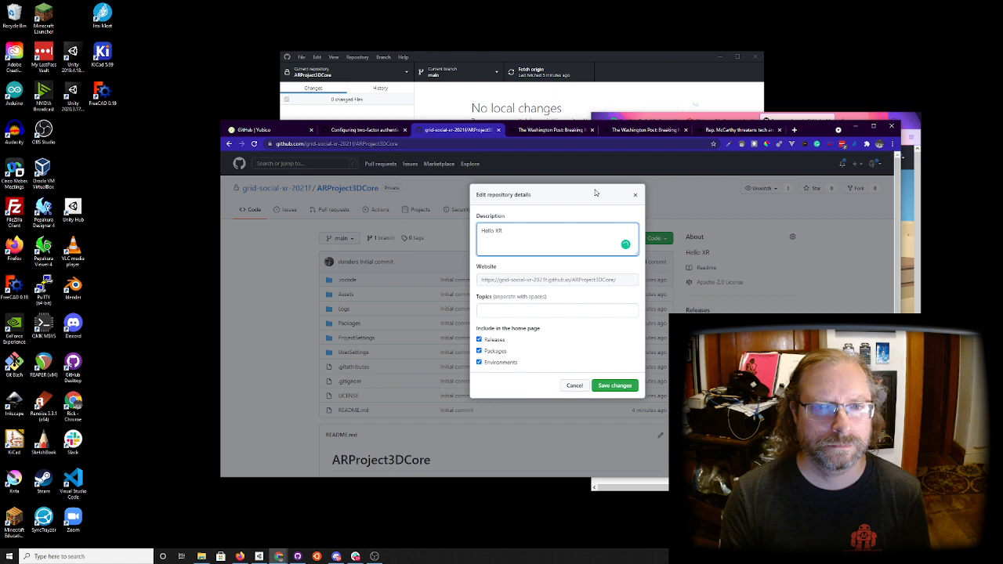
click(635, 195)
Start a visibility change in the Danger Zone of the repository's settings and choose Make public
click(543, 210)
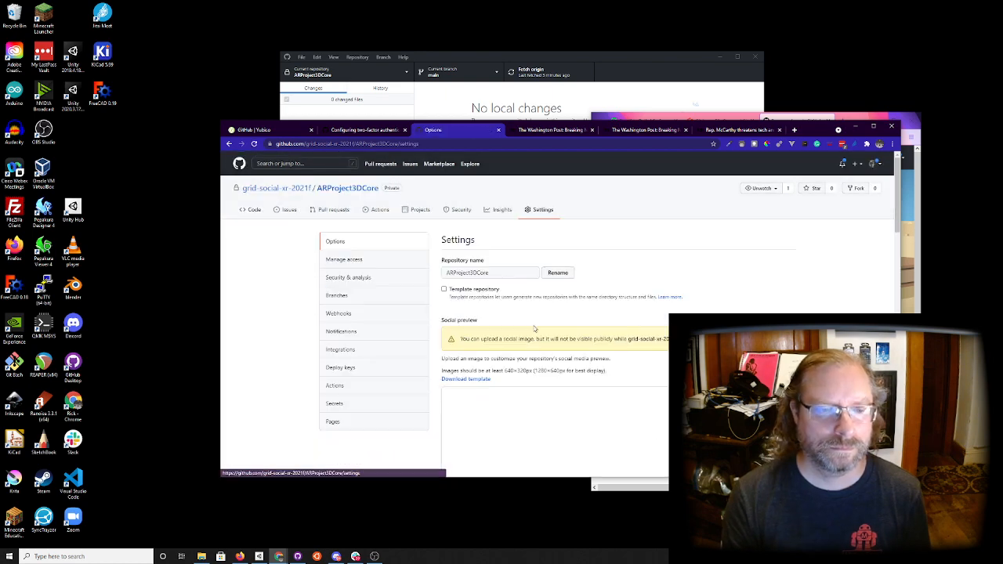
scroll(535, 329, down, 8)
scroll(534, 329, down, 10)
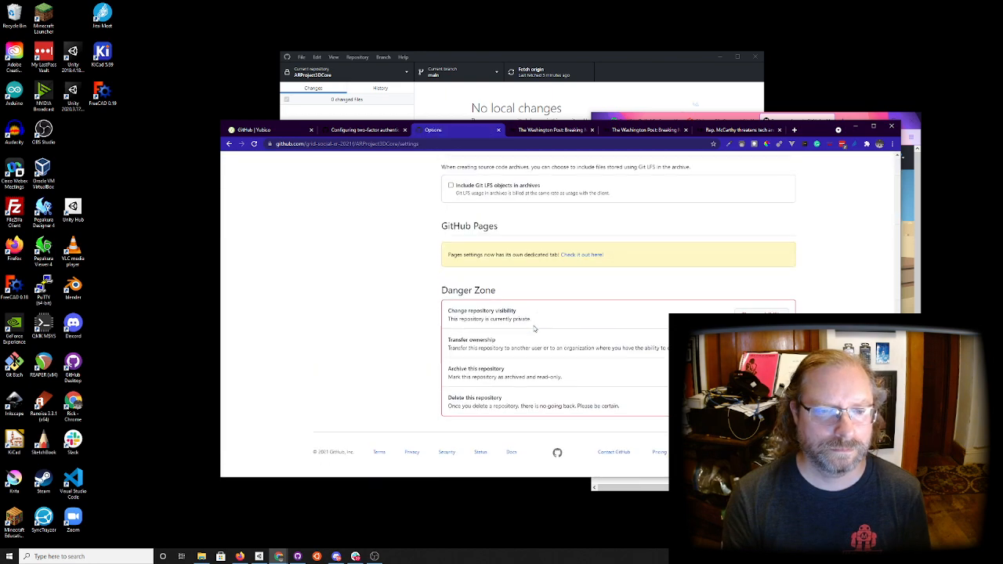
click(762, 311)
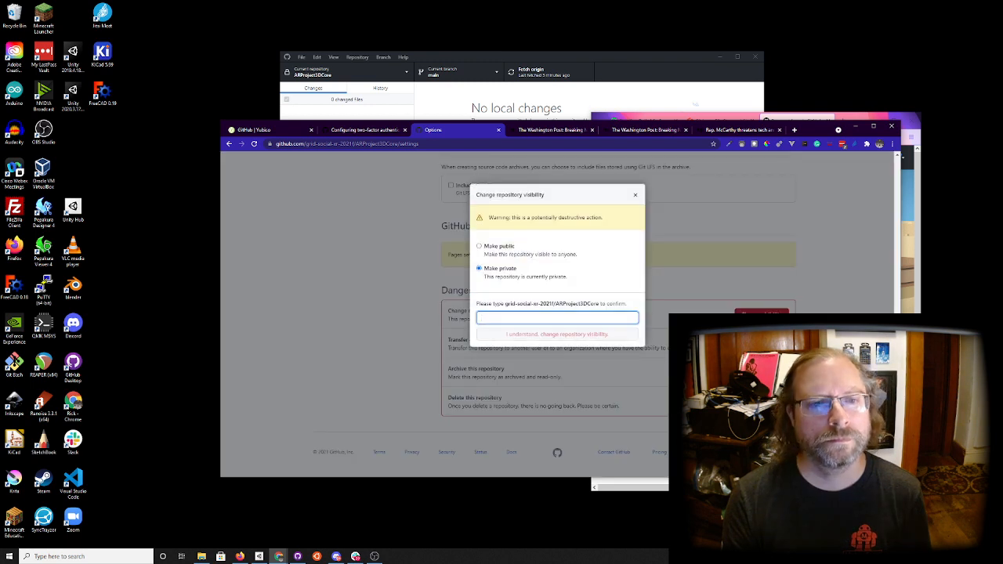
click(499, 246)
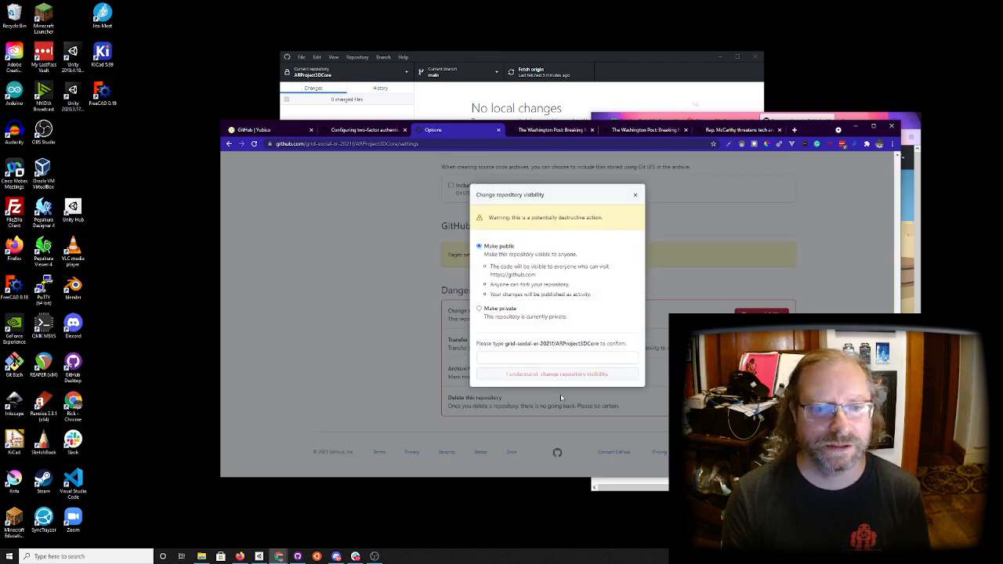
Enter grid-social-xr-2021f/ARProject3DCore as the confirmation text and confirm the visibility change
drag(505, 345, 613, 345)
key(ctrl+c)
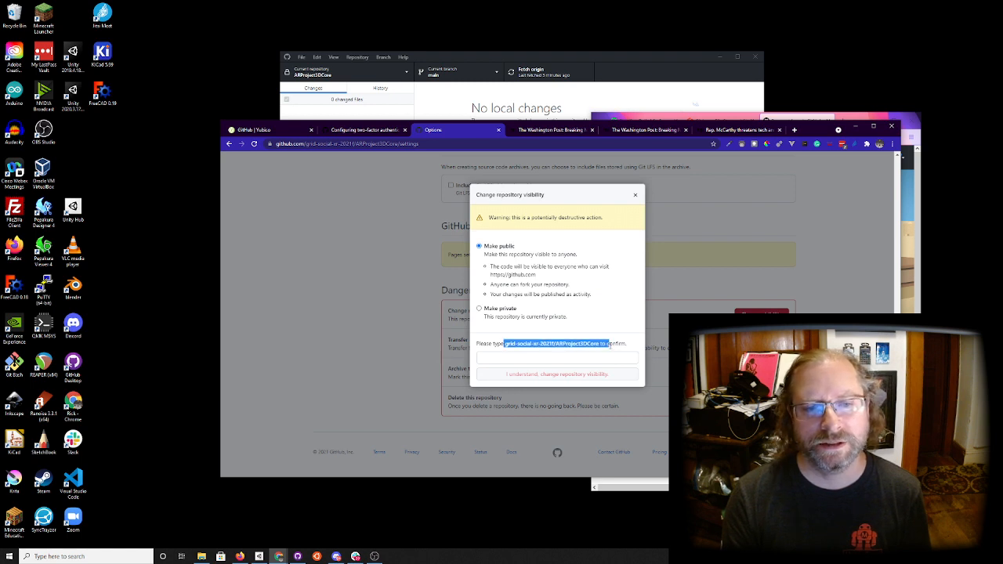
click(545, 342)
drag(505, 345, 638, 354)
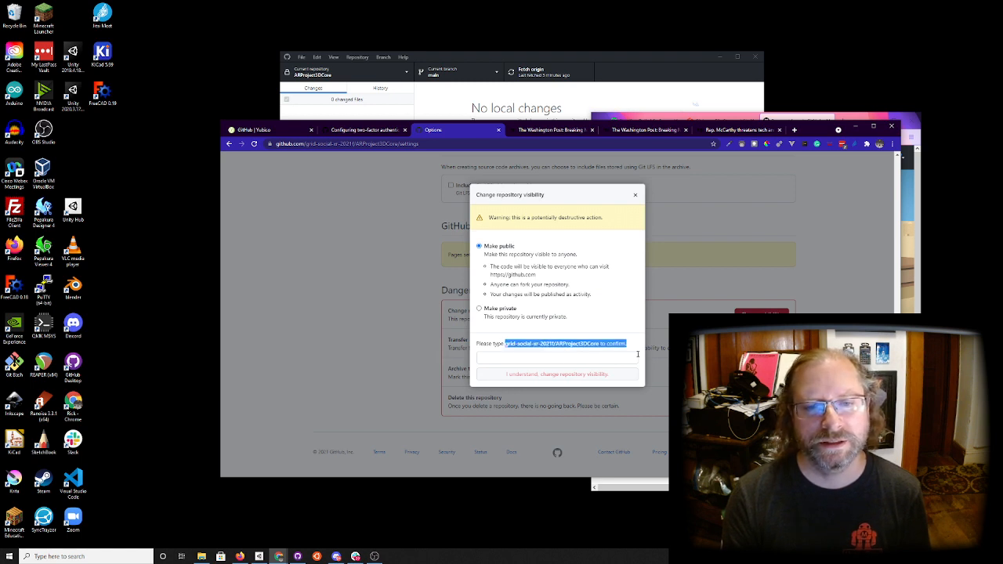
click(600, 343)
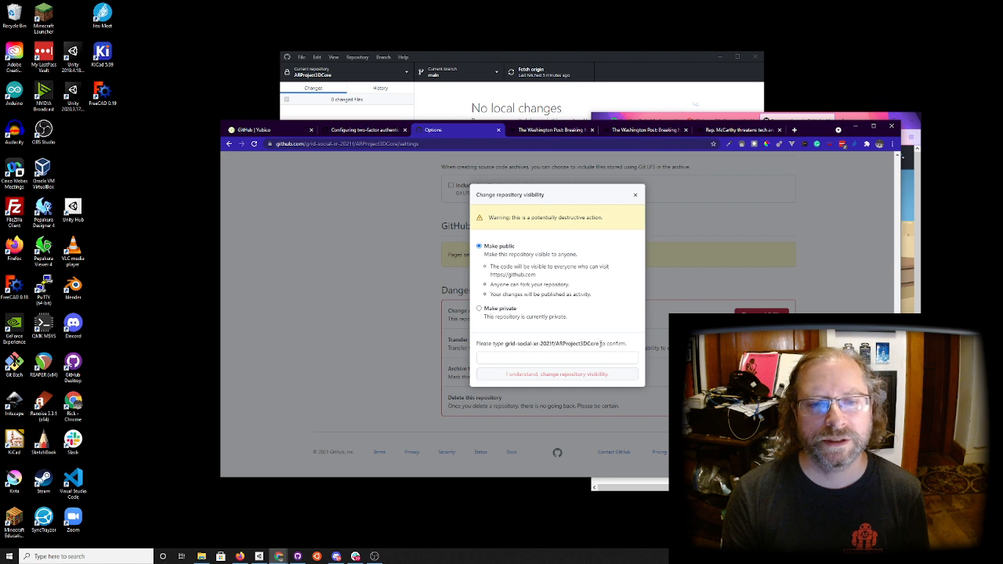
drag(601, 343, 506, 345)
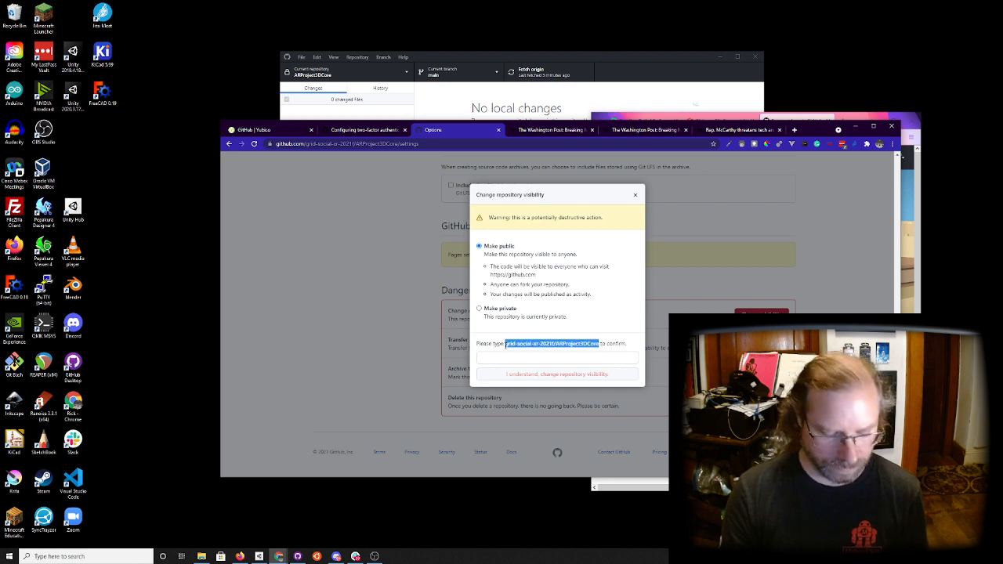
click(506, 357)
key(ctrl+v)
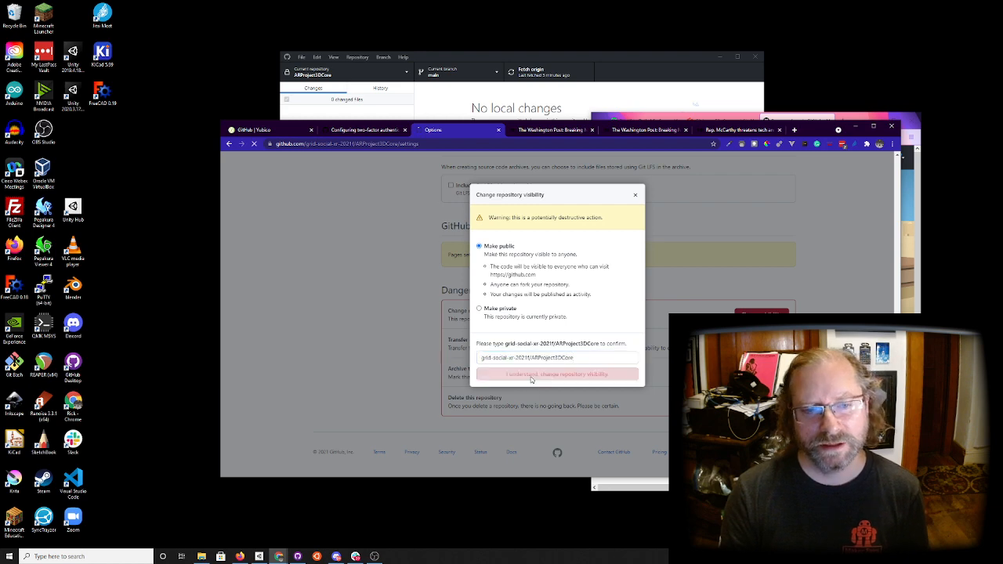
click(531, 376)
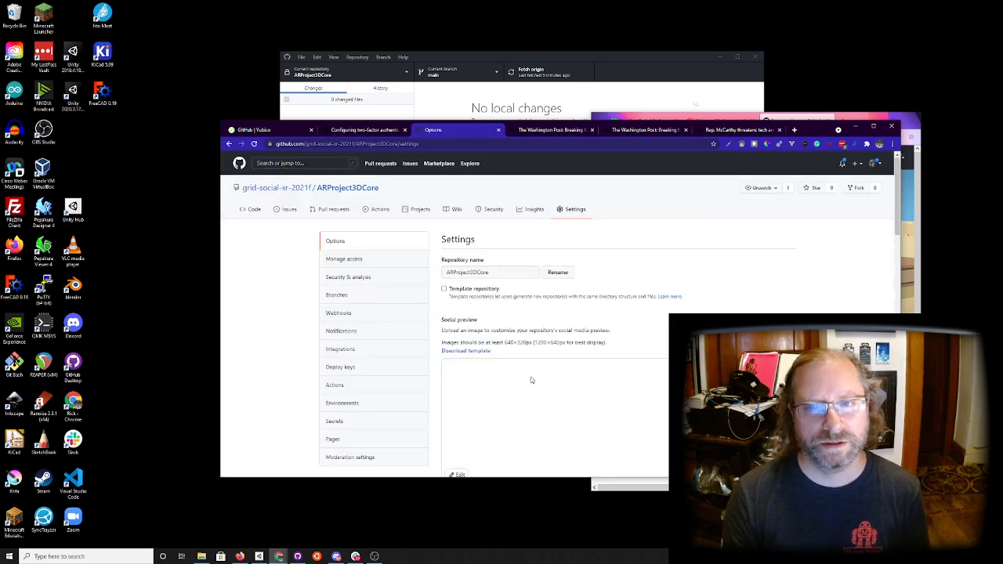
Check the repository's visibility in the Danger Zone and return to its code page
scroll(531, 380, down, 20)
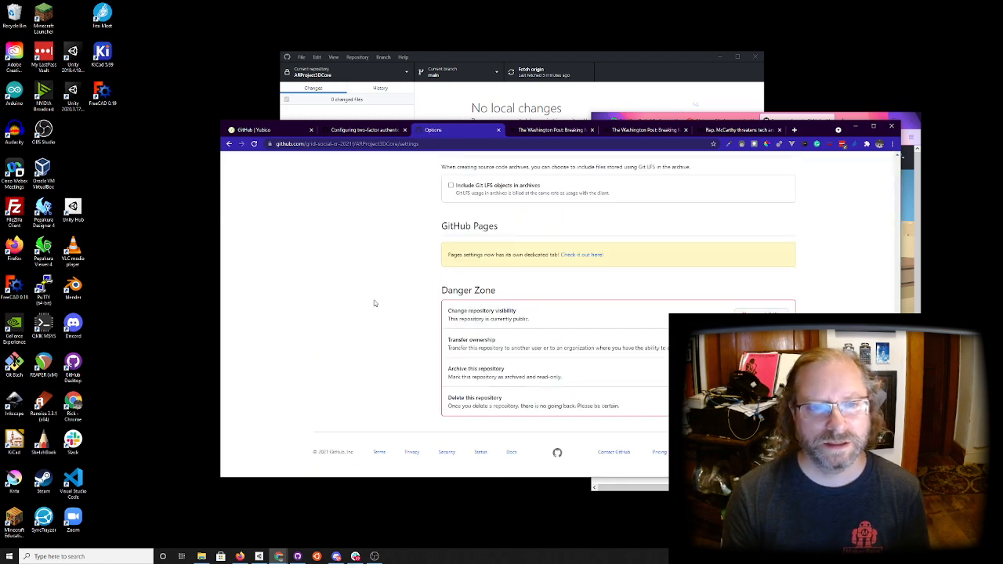
scroll(489, 287, up, 20)
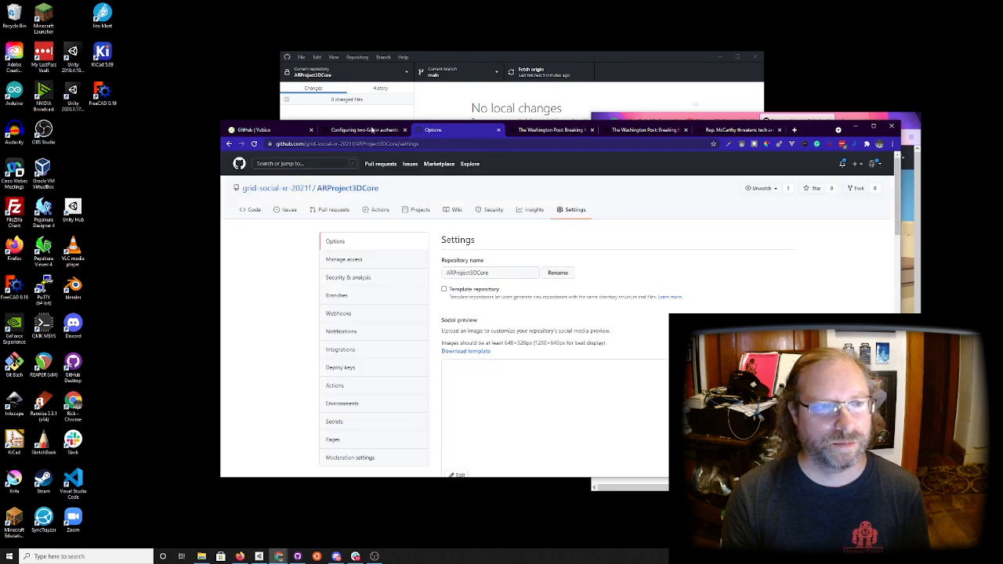
click(345, 190)
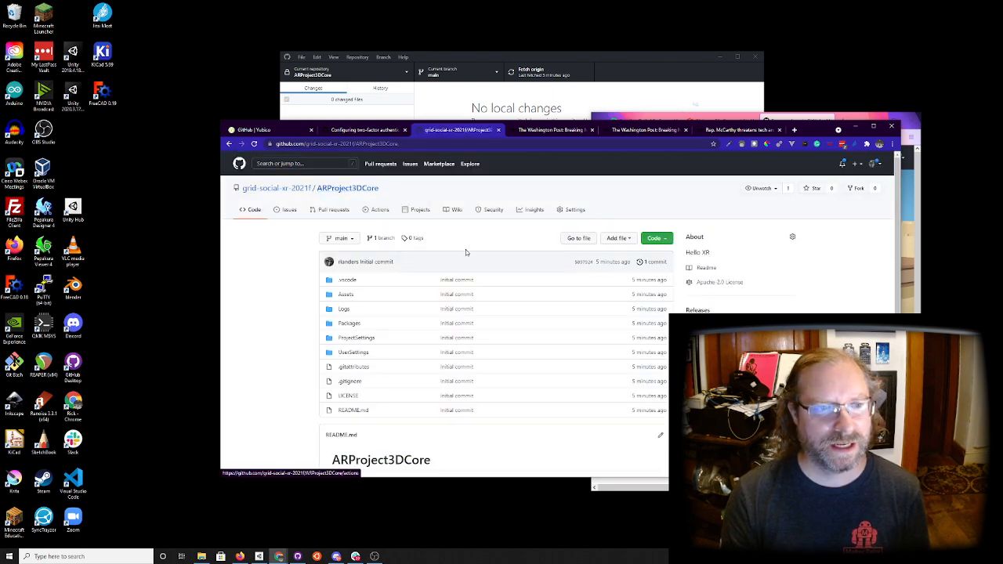
Switch to Firefox and reload the ARProject3DCore repository address to check its public access
click(923, 295)
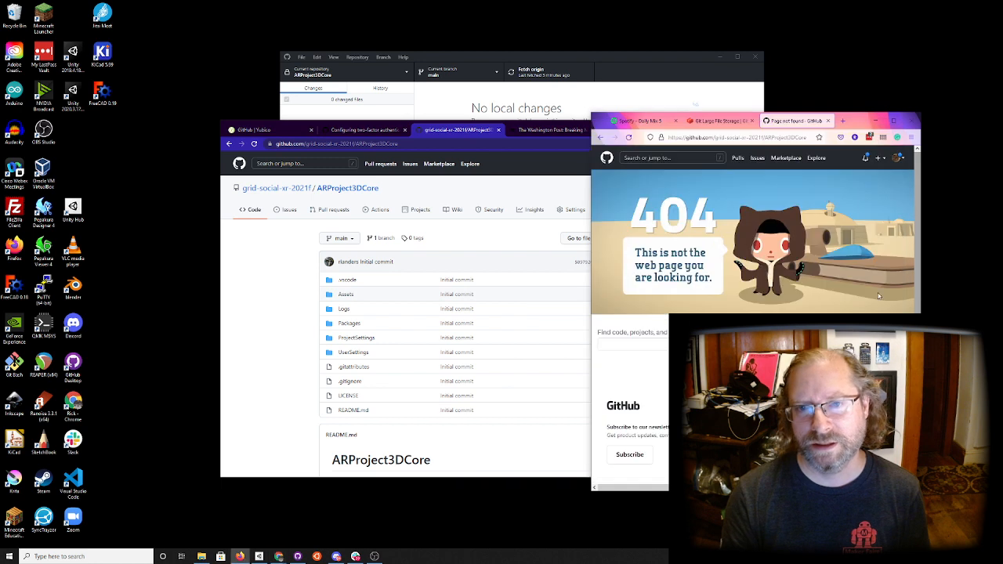
key(ctrl+l)
key(Return)
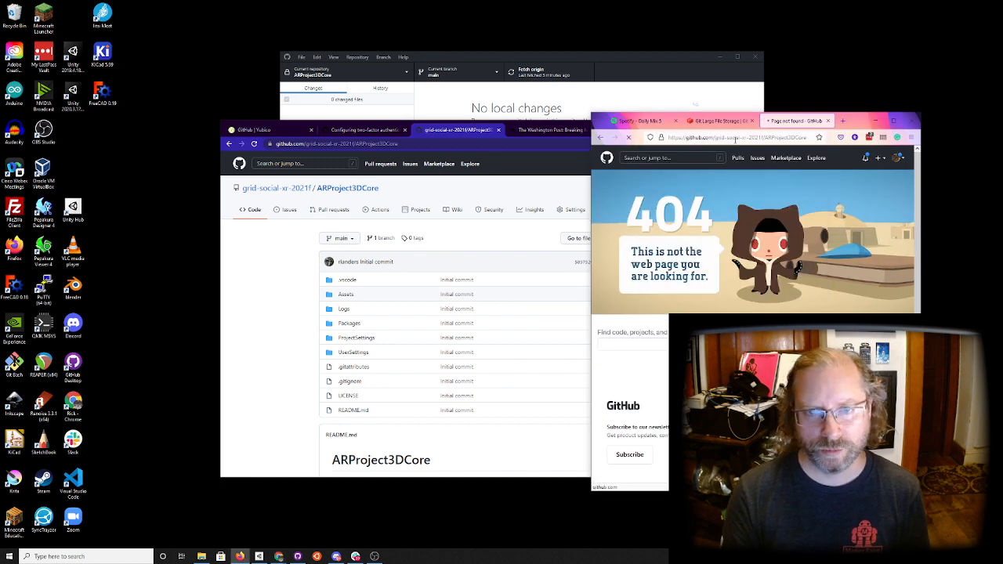
click(315, 387)
click(913, 293)
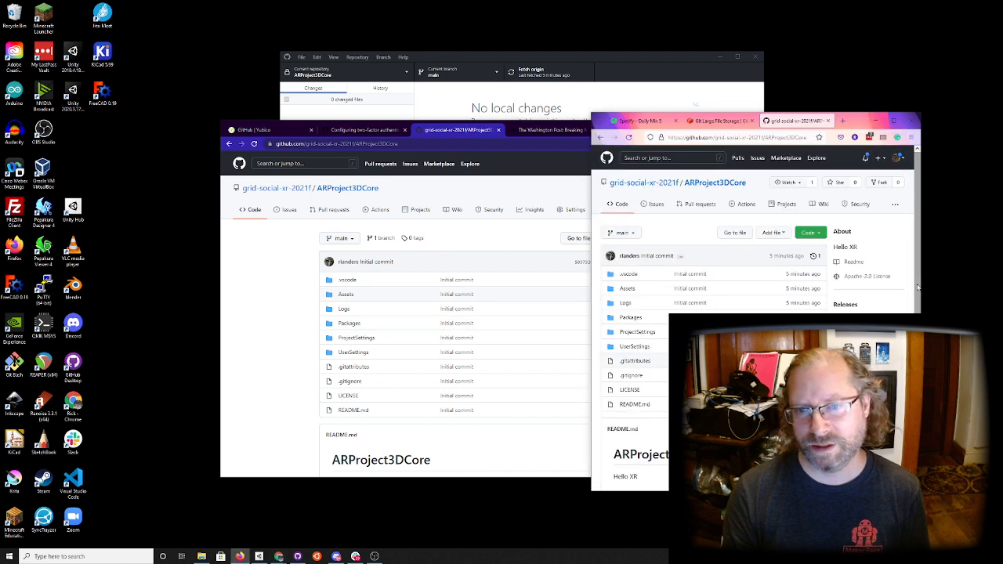
Switch to Chrome and open the grid-social-xr-2021f organization page to view its repositories
click(310, 320)
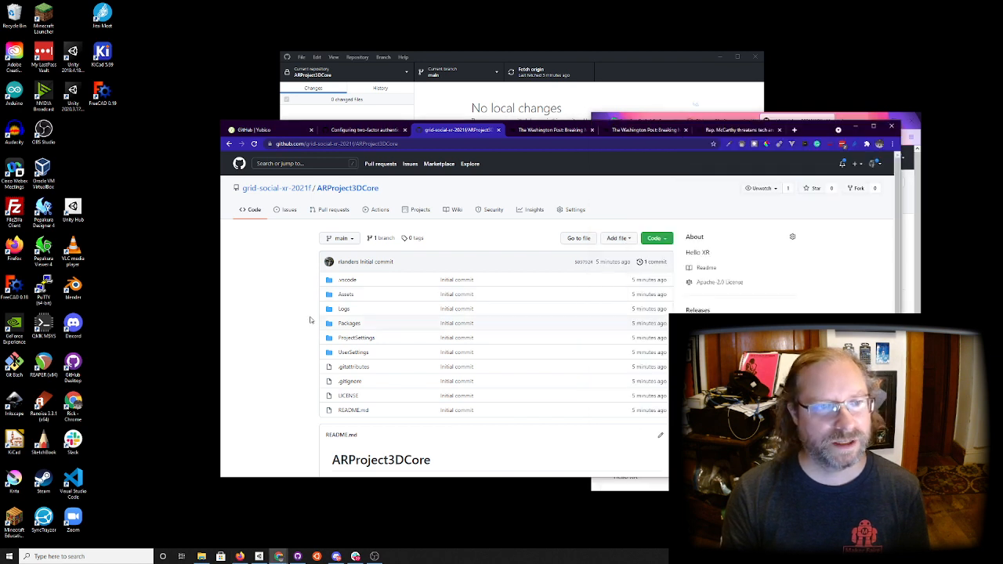
click(276, 189)
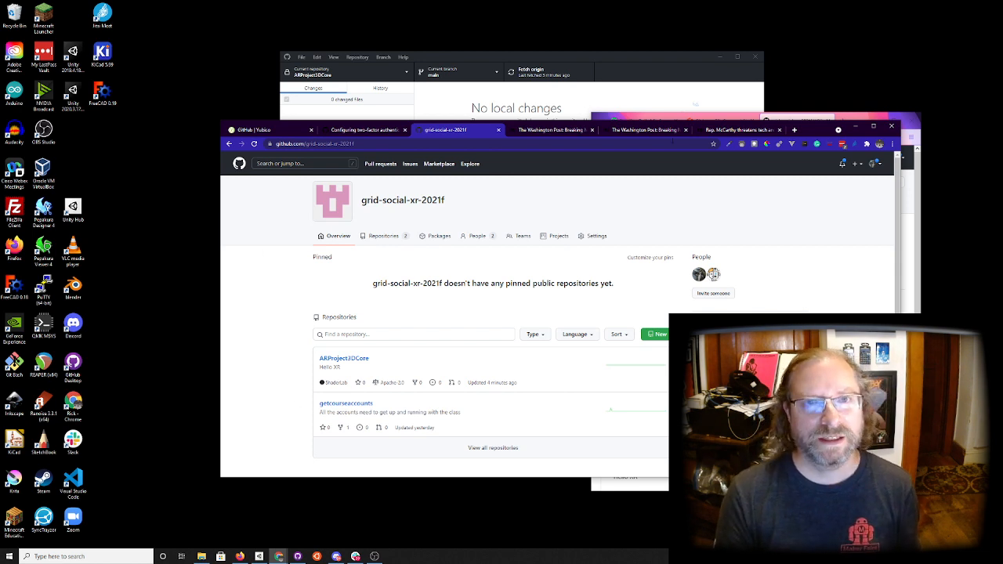
click(629, 62)
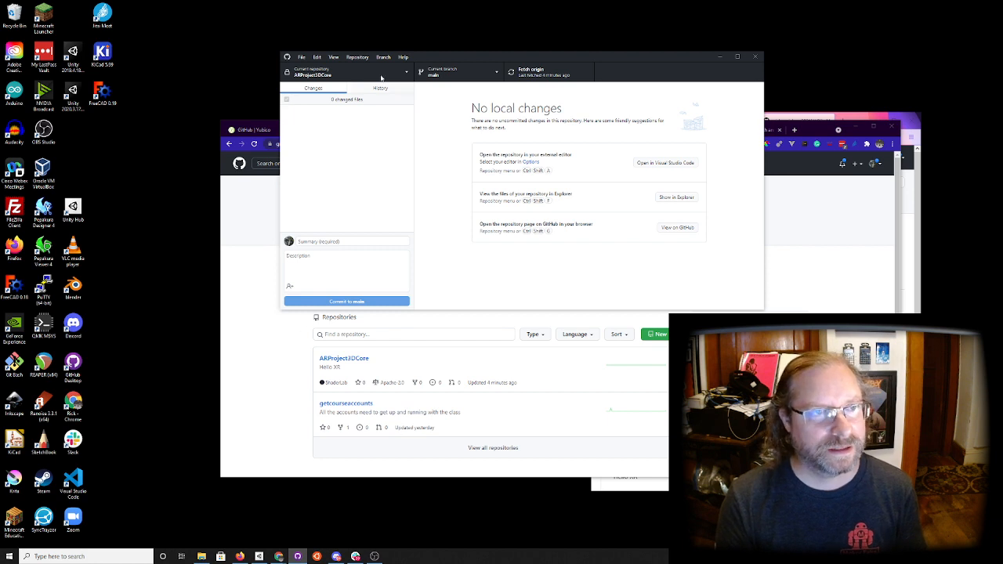
click(259, 287)
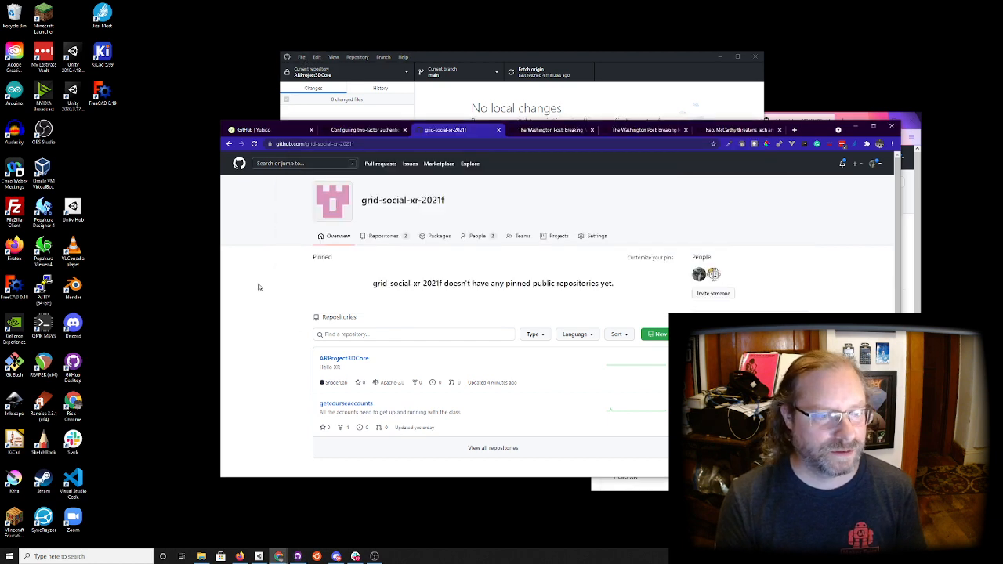
View the project list in Unity Hub, then switch to GitHub Desktop and look over its repository creation commands
click(259, 557)
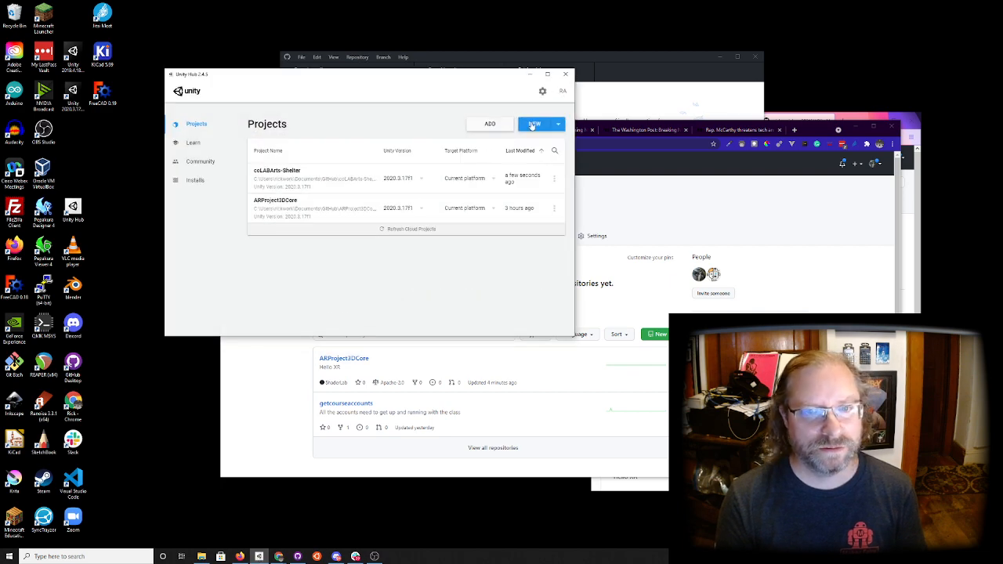
key(alt+Tab)
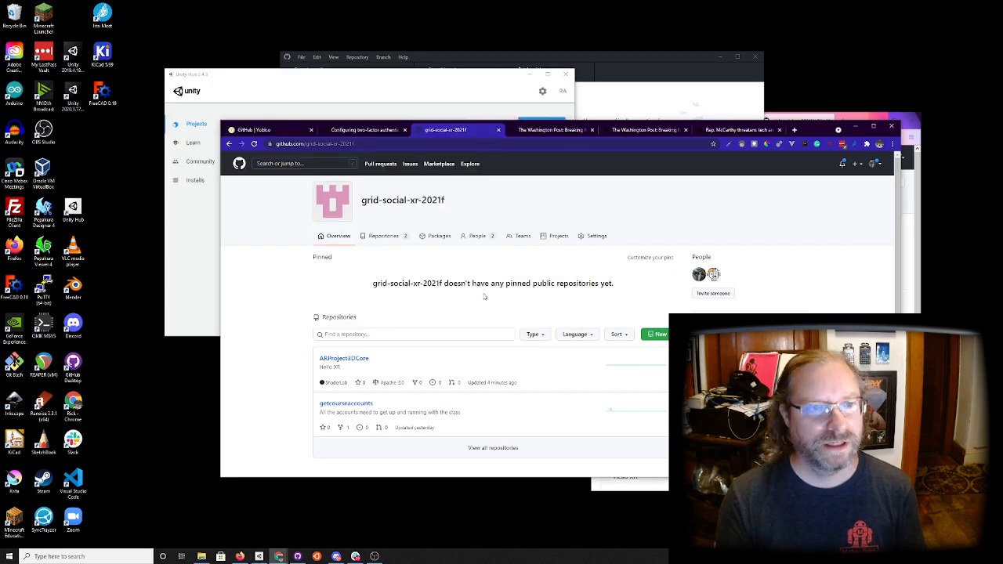
key(alt+Tab)
key(alt+Tab)
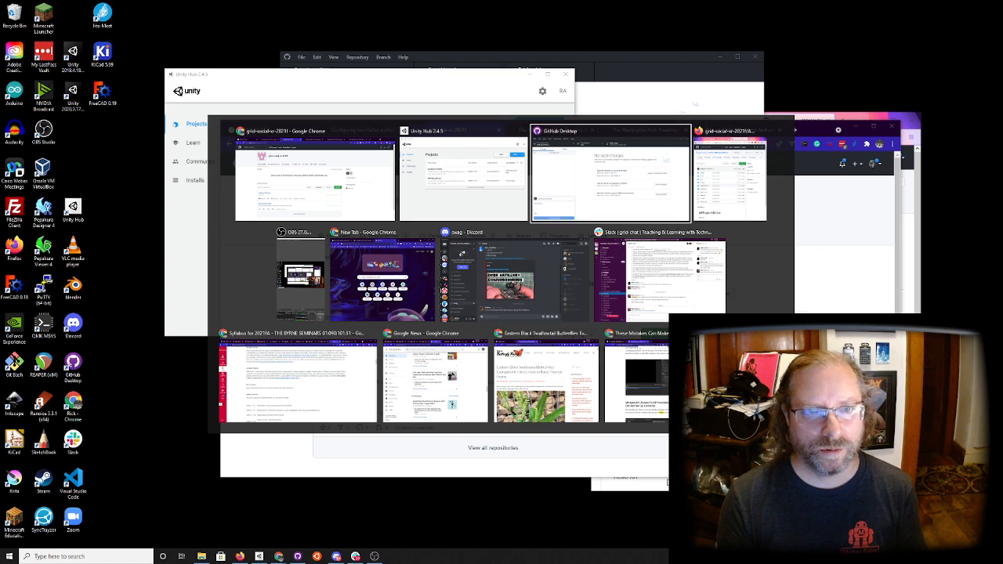
click(301, 57)
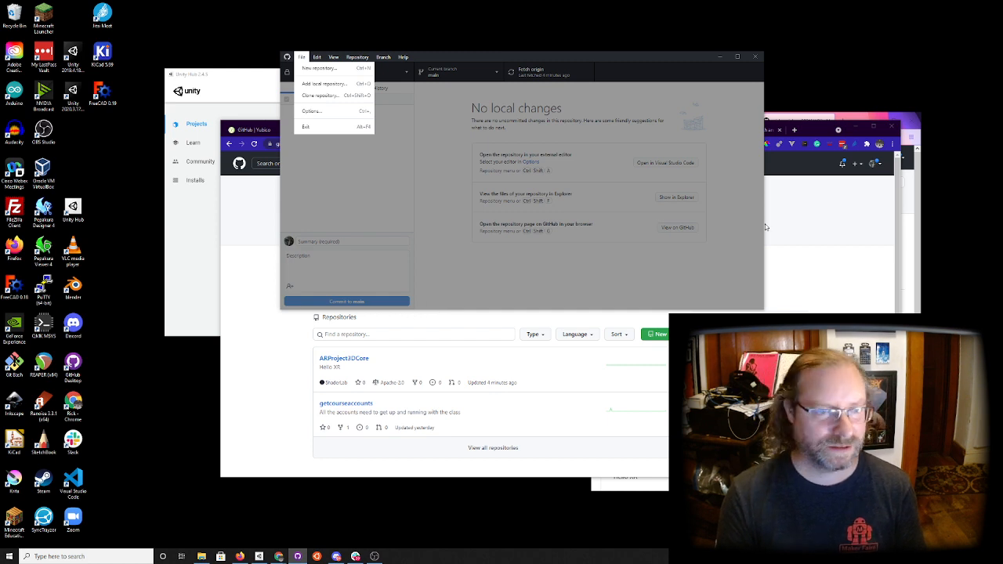
click(434, 254)
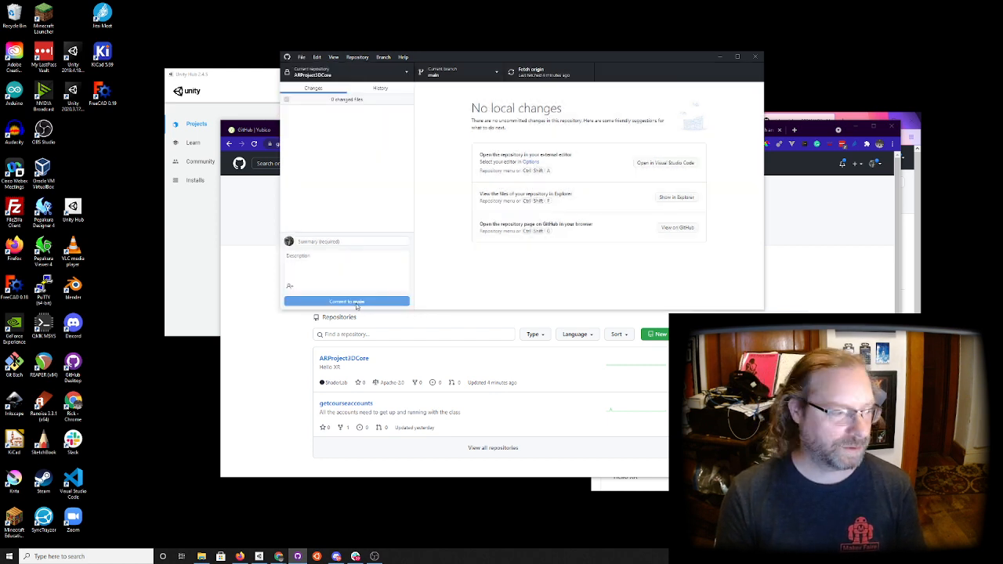